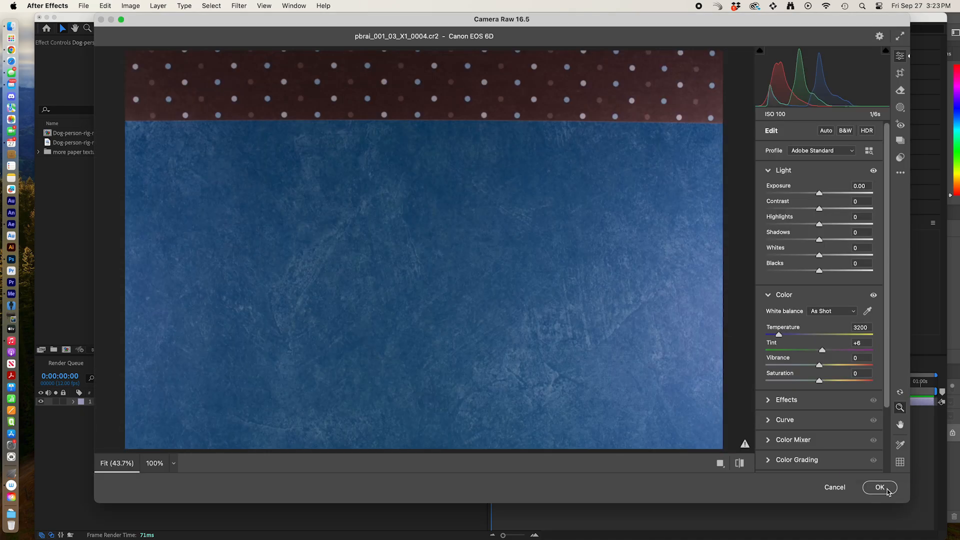
- Accept the Camera Raw settings unchanged for each pbrai_001_03_X1 texture file in the import
click(887, 490)
click(887, 490)
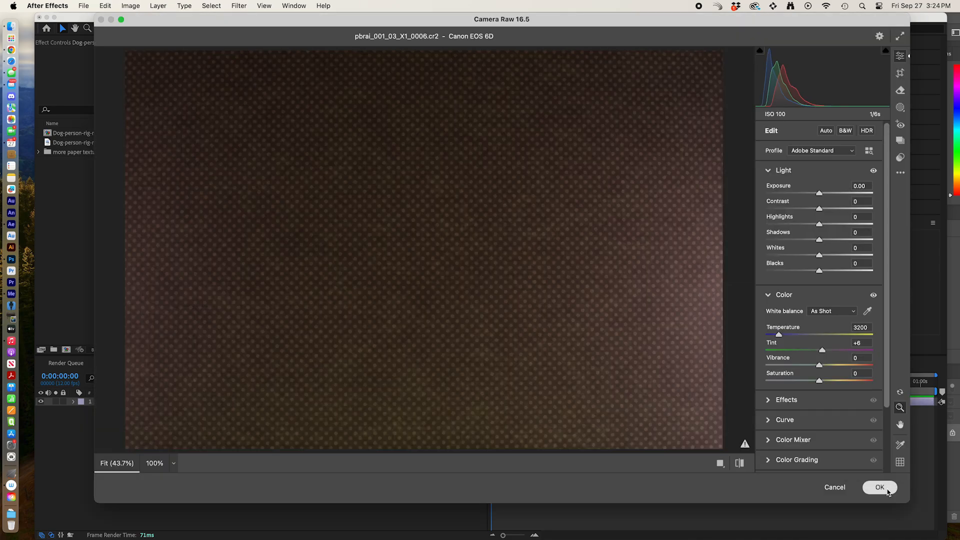
click(887, 489)
click(887, 491)
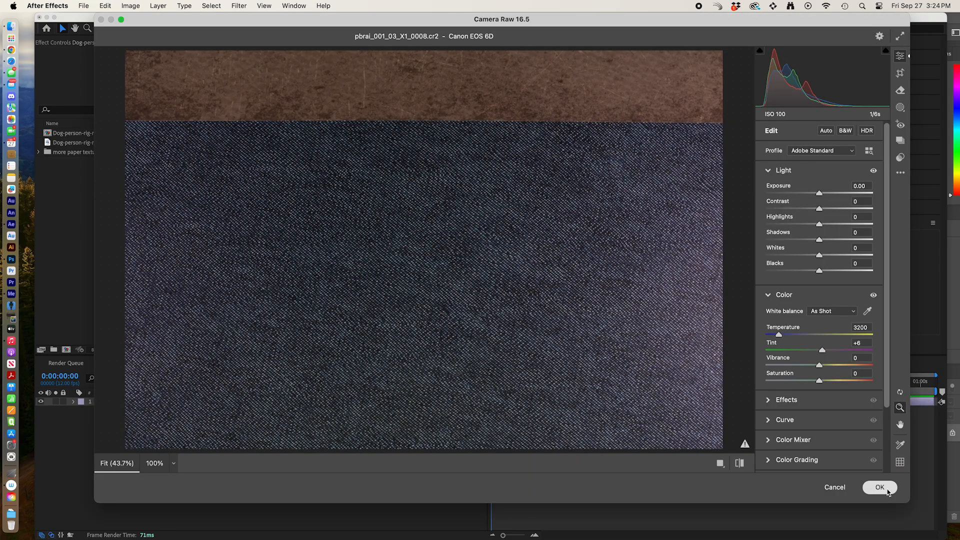
click(887, 490)
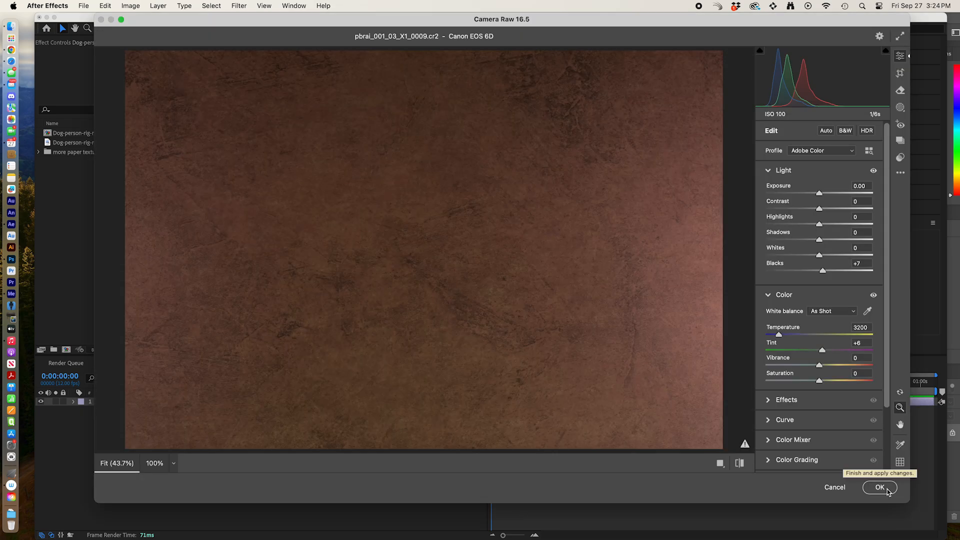
click(887, 489)
click(887, 489)
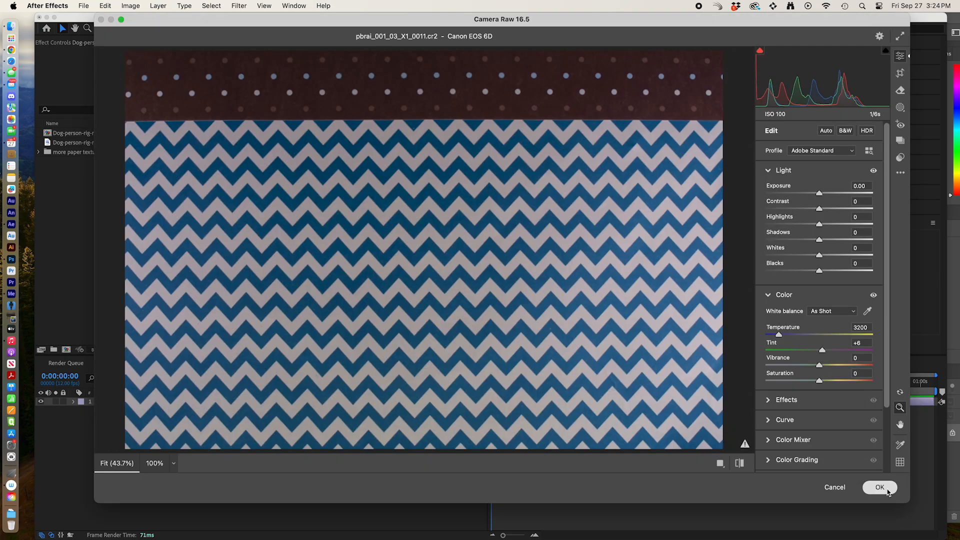
click(888, 489)
click(887, 489)
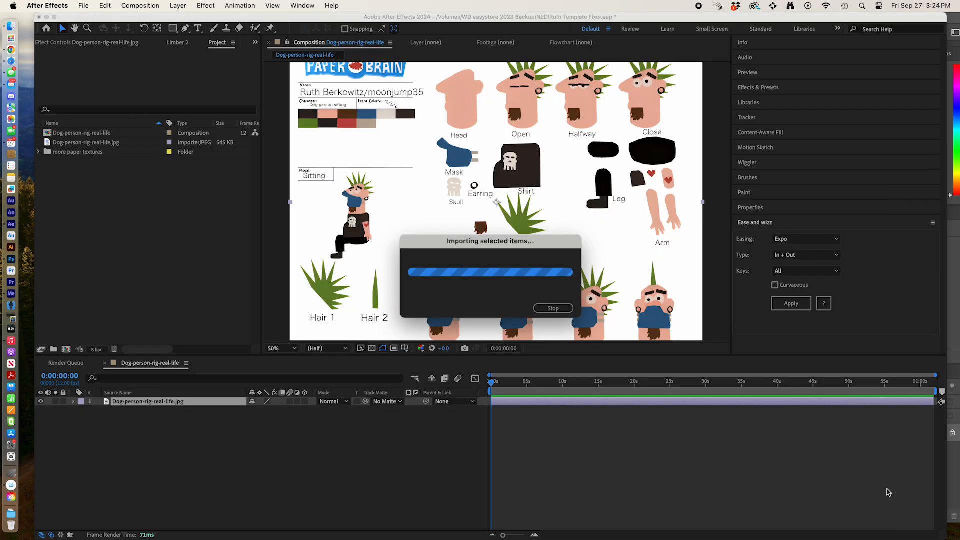
click(887, 489)
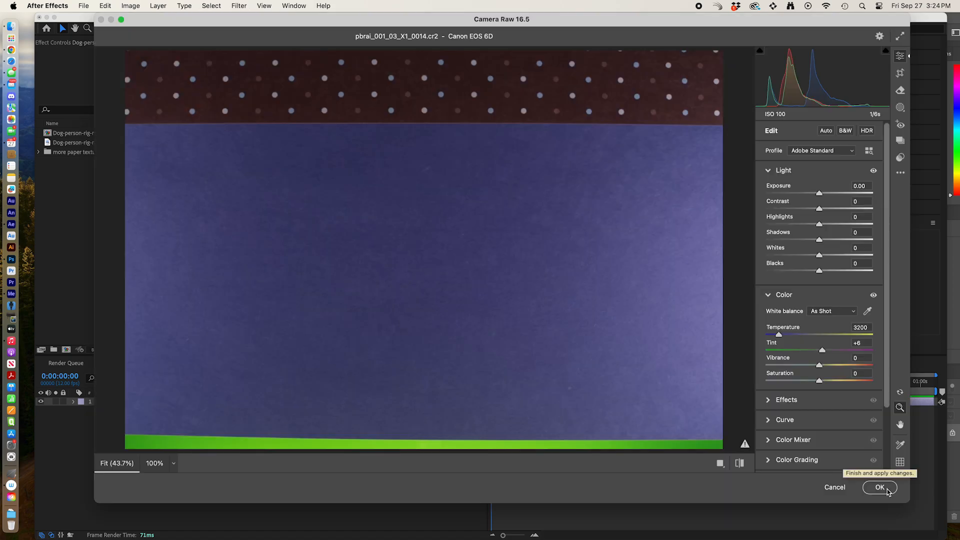
click(887, 489)
click(887, 489)
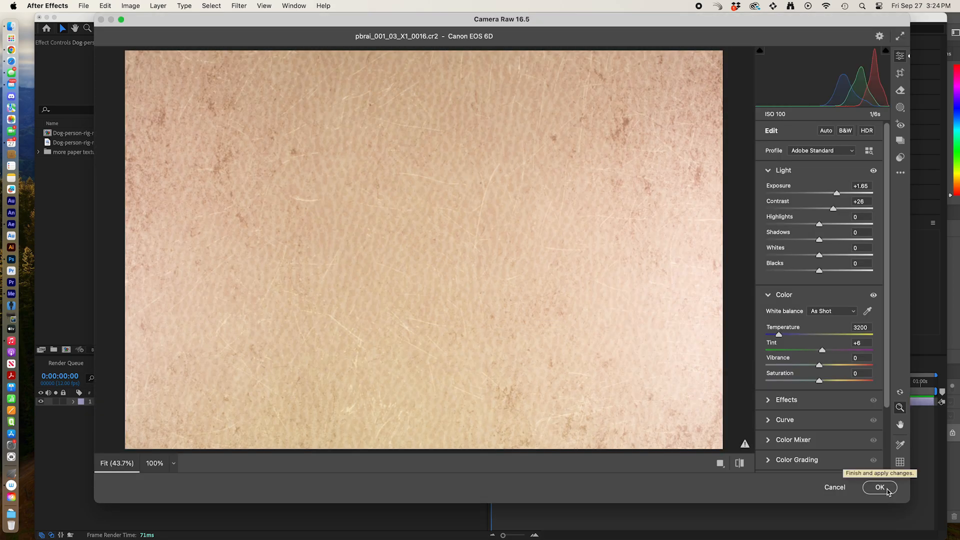
click(887, 489)
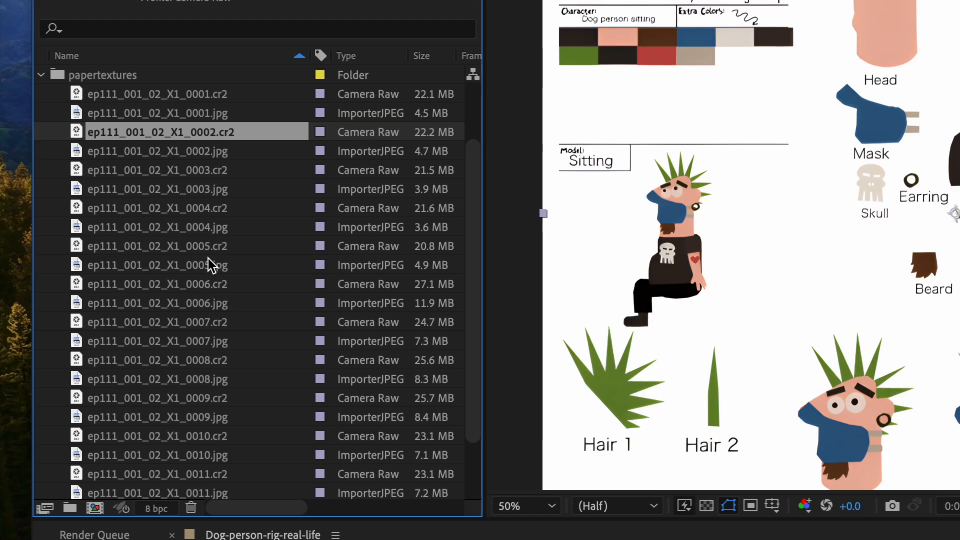
- Look through the imported ep111_001_02_X1 images in the papertextures folder, including 0005.jpg and both 0004 files
click(207, 267)
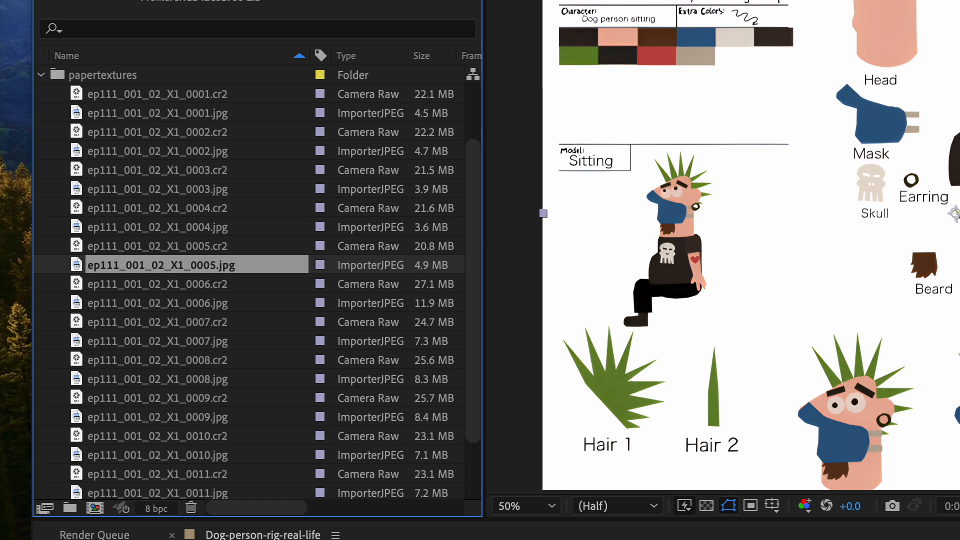
click(208, 229)
click(203, 210)
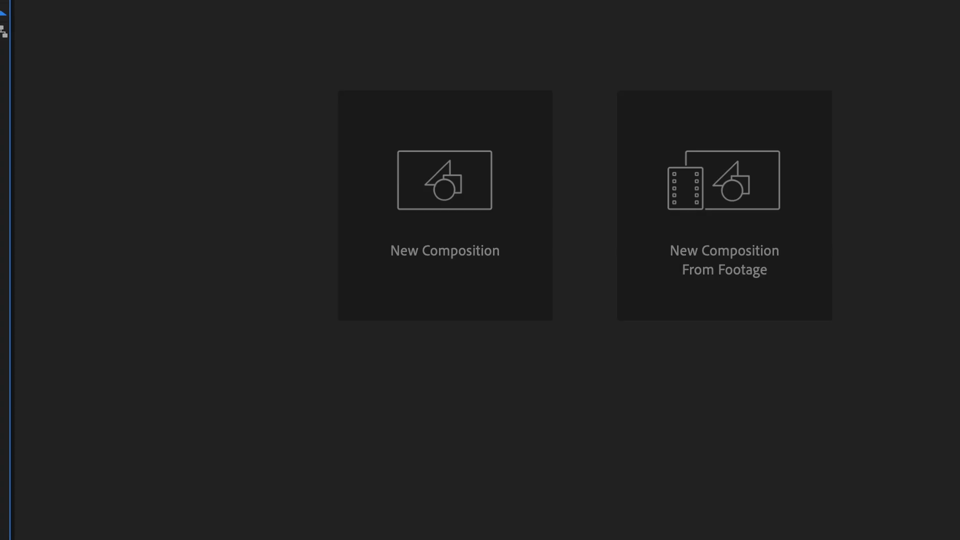
- Create a composition named LETTER SIZED with a width of 3300 px and a height of 2550 px
key(super+n)
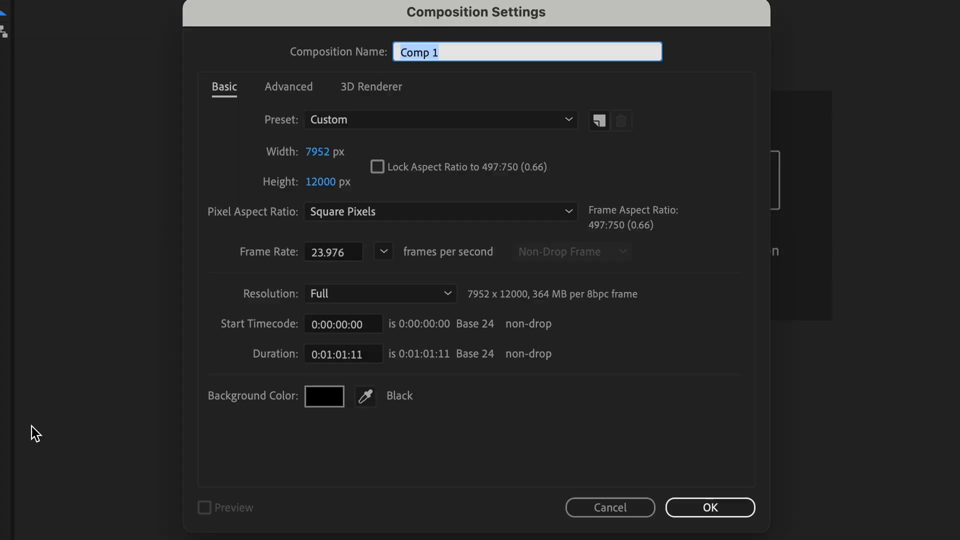
click(322, 154)
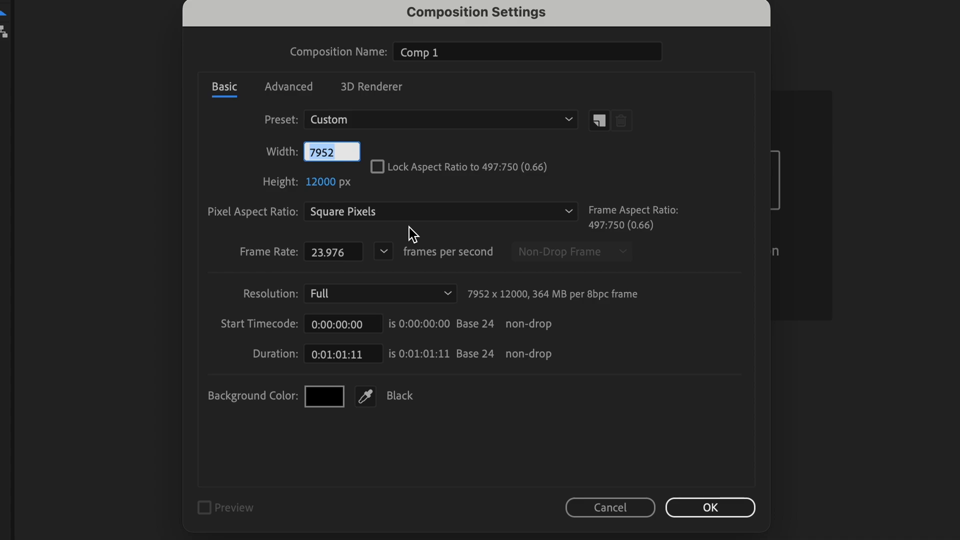
text(3300)
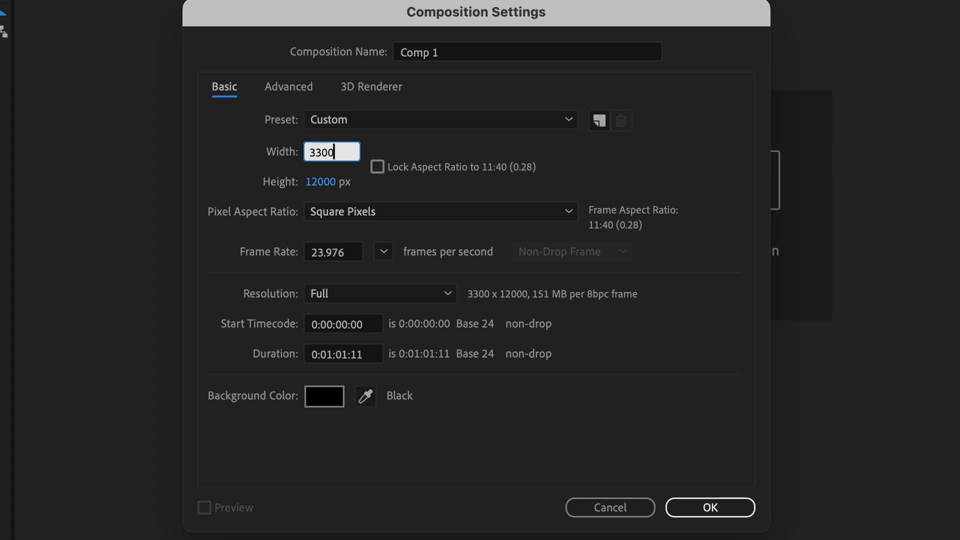
click(324, 182)
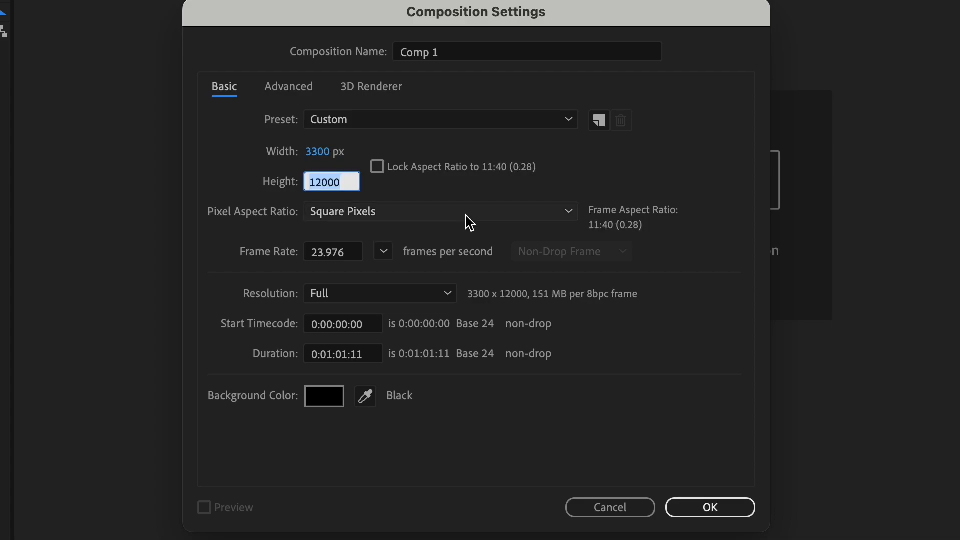
text(2550)
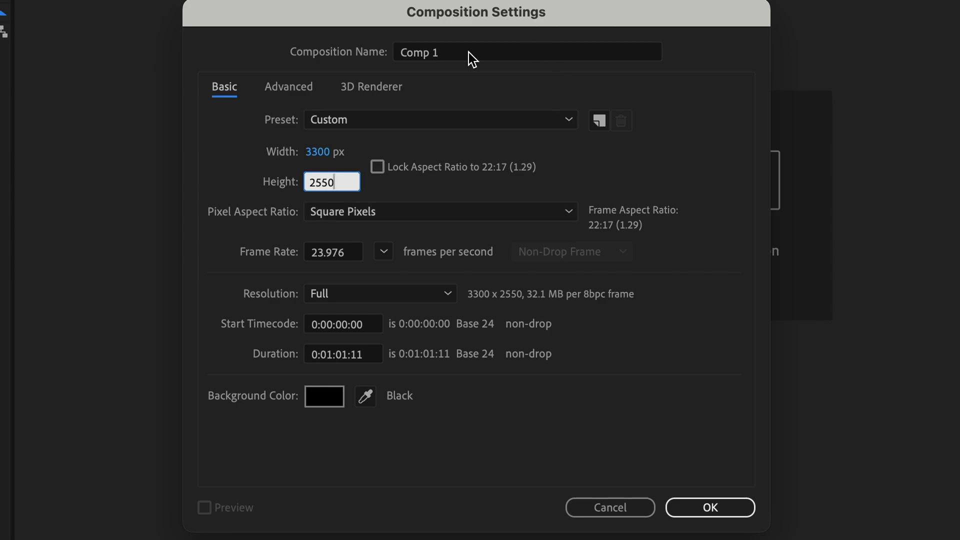
double_click(470, 58)
triple_click(471, 58)
text(LETTER SIZED)
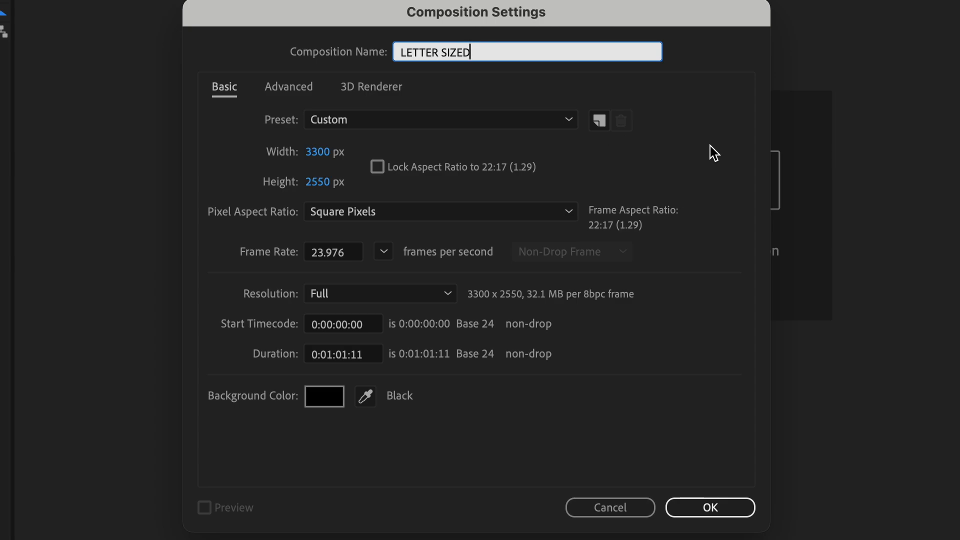
click(714, 153)
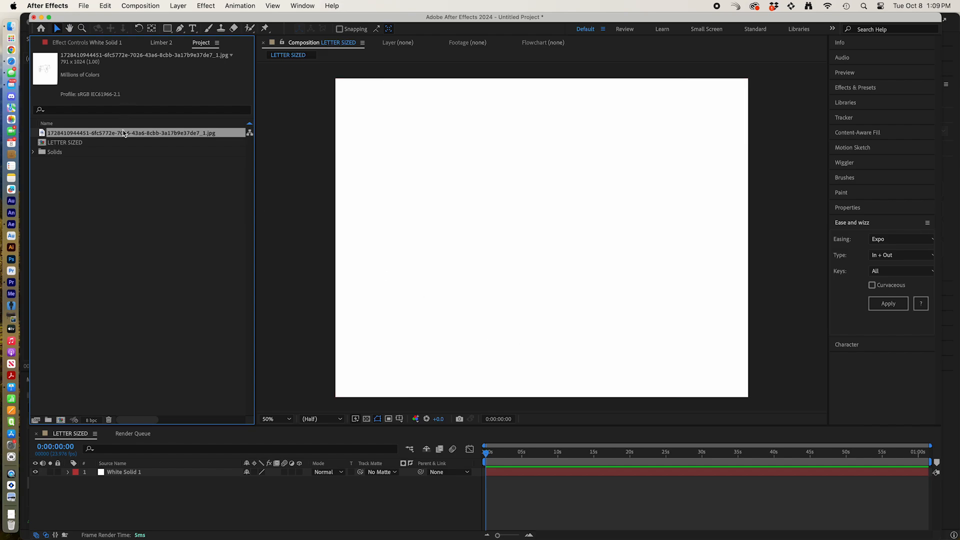
- Scale the character sketch to 316% and position it on the LETTER SIZED canvas
key(s)
drag(257, 484, 370, 479)
drag(599, 292, 584, 268)
key(period)
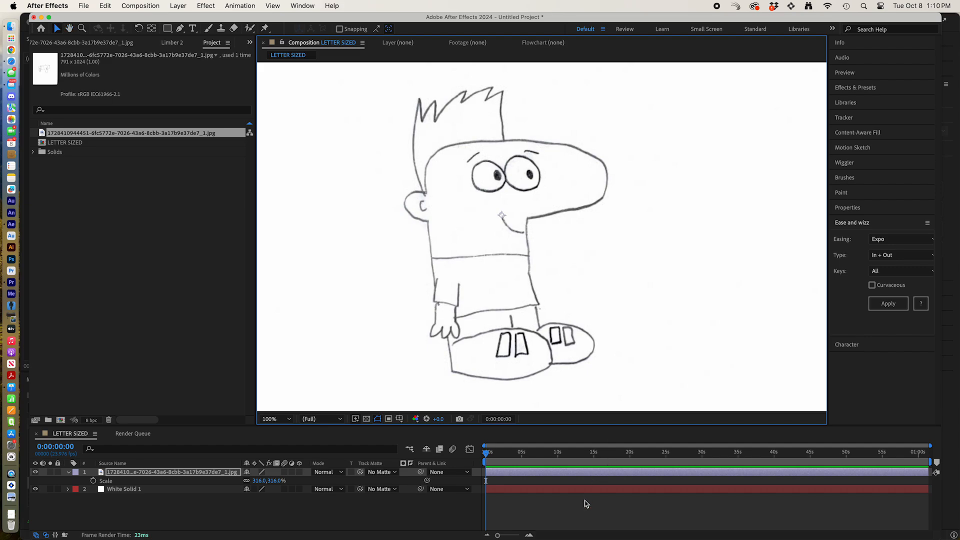
click(585, 504)
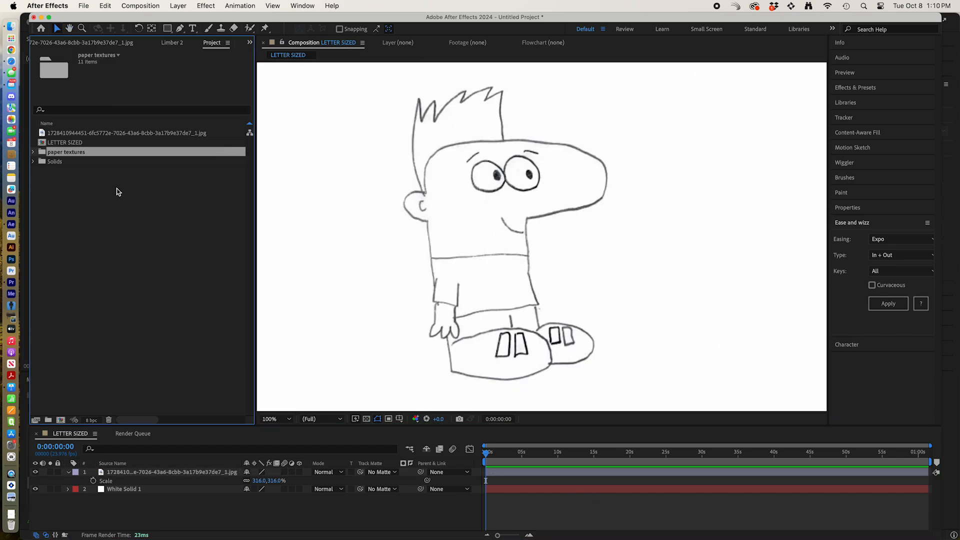
- Choose the brown texture pbrai_003_01_X1_0007.jpg from the paper textures folder, add it above the sketch layer and hide it
click(33, 153)
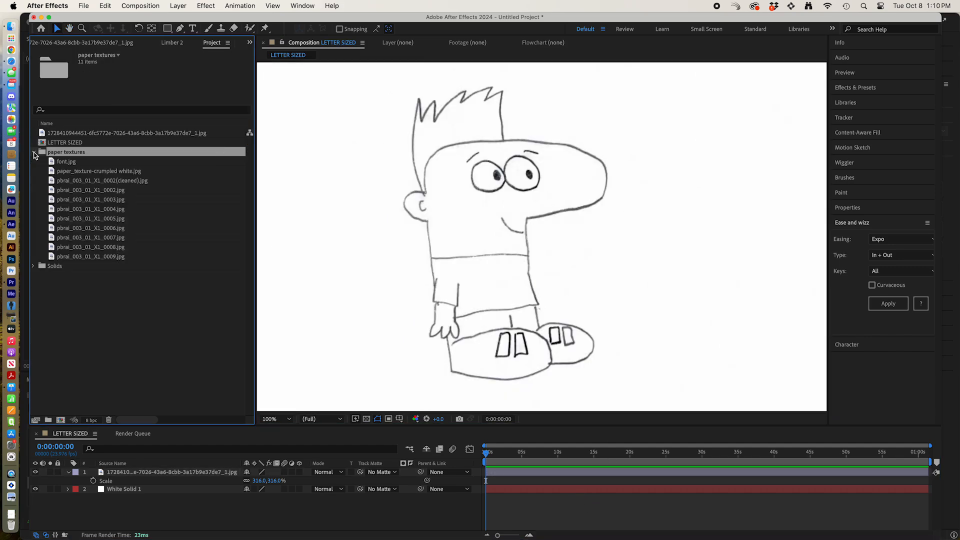
click(79, 181)
click(81, 190)
click(91, 200)
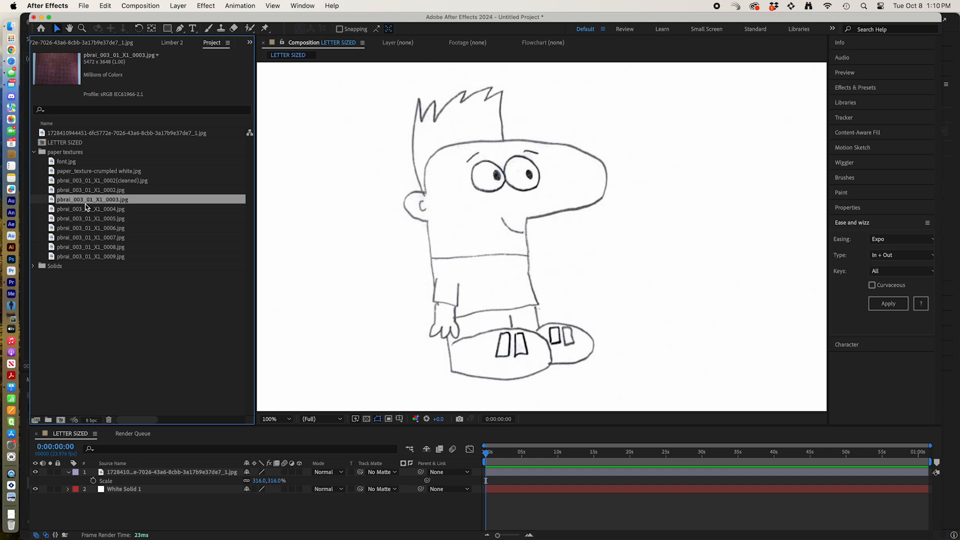
click(87, 208)
click(88, 219)
click(91, 228)
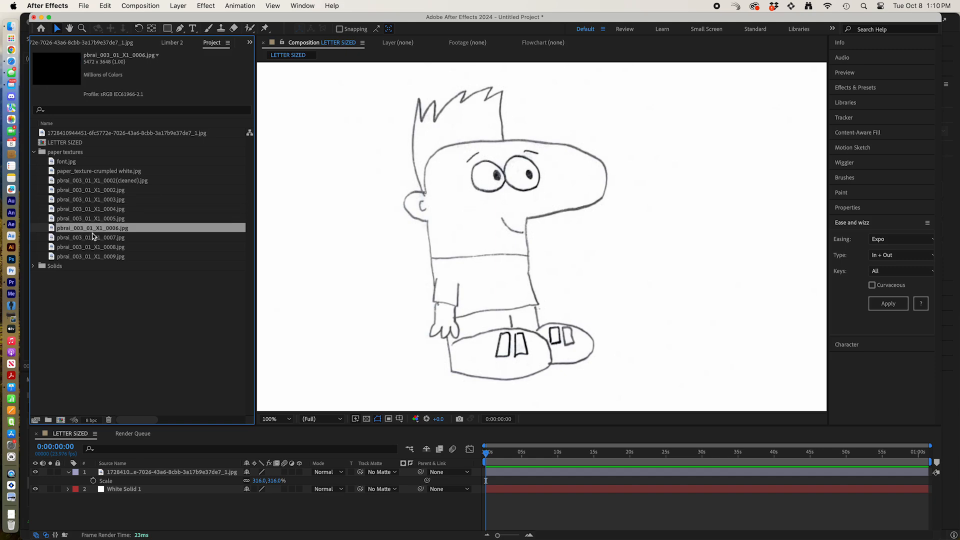
click(93, 238)
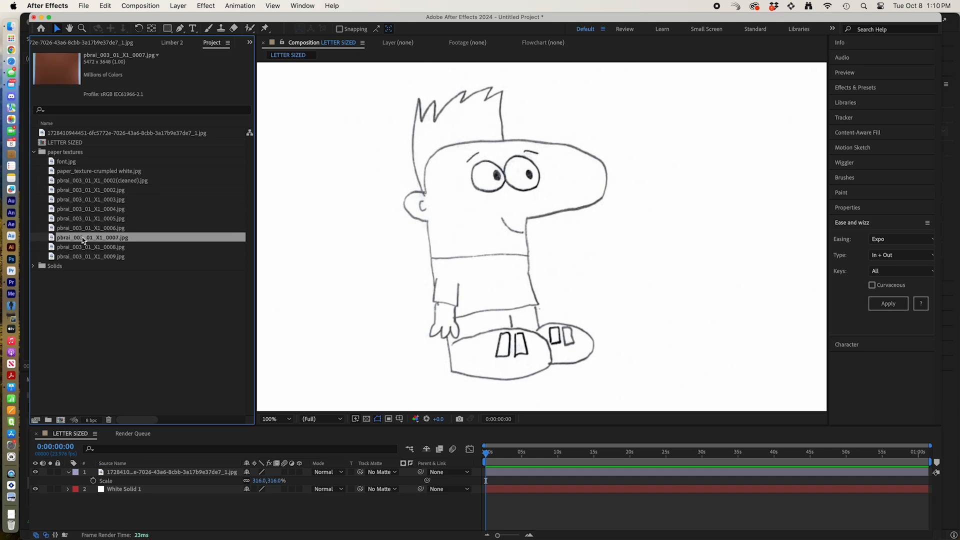
drag(83, 240, 164, 474)
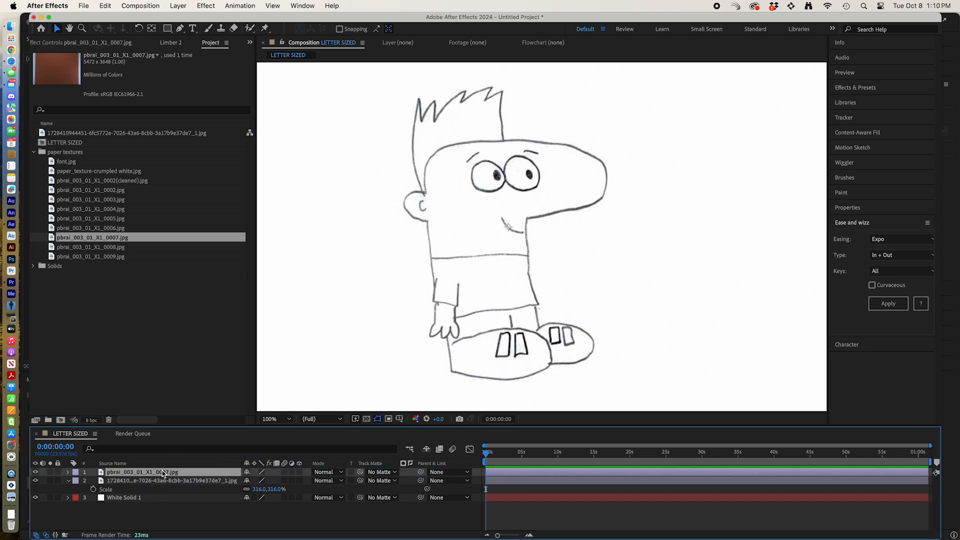
click(35, 472)
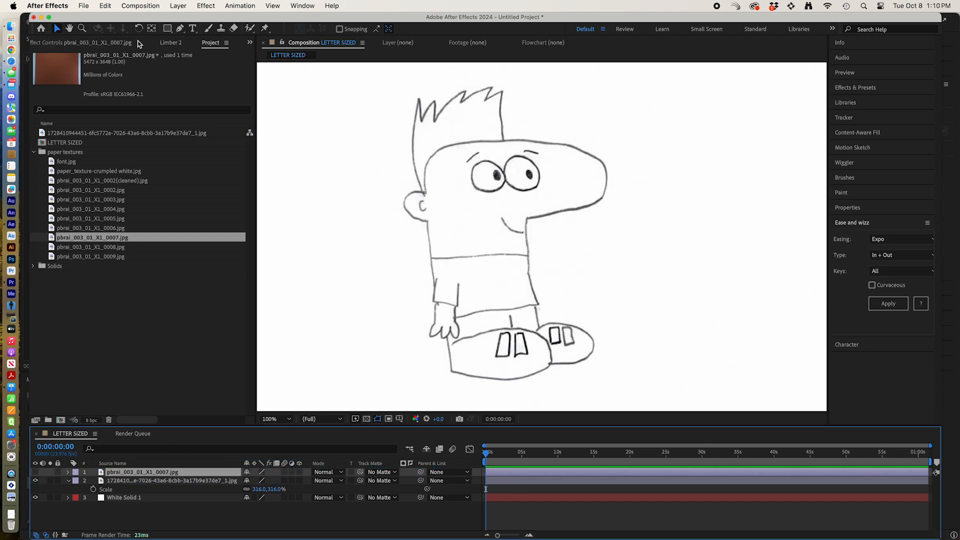
- Trace a closed mask with the Pen tool around the sketch's head, nose, ear and neck on the hidden brown texture layer
click(179, 30)
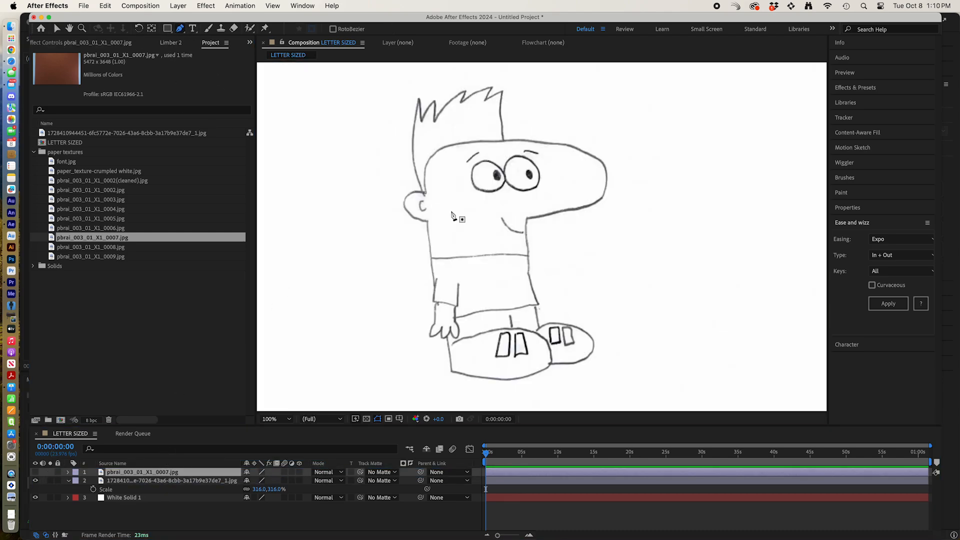
click(429, 265)
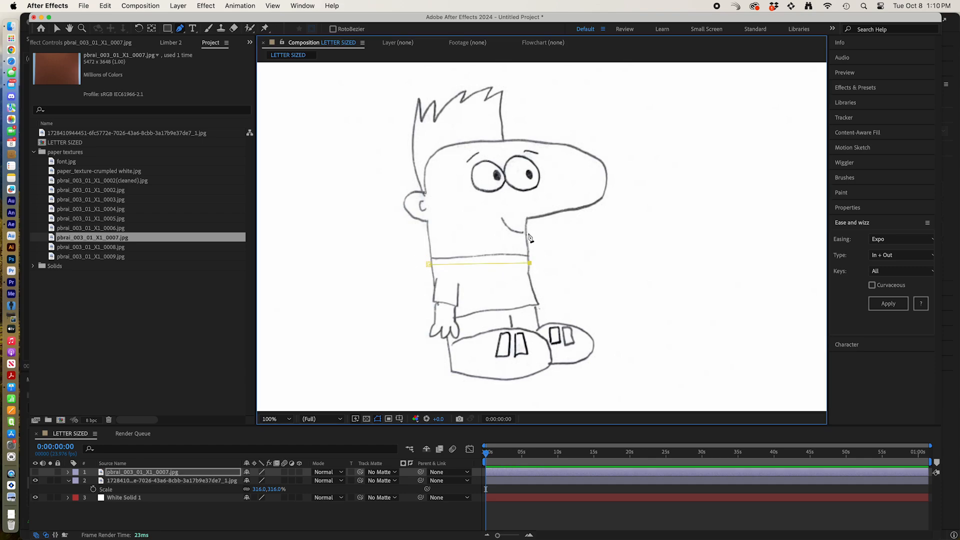
click(580, 208)
click(602, 199)
click(601, 159)
click(544, 140)
click(495, 142)
click(441, 148)
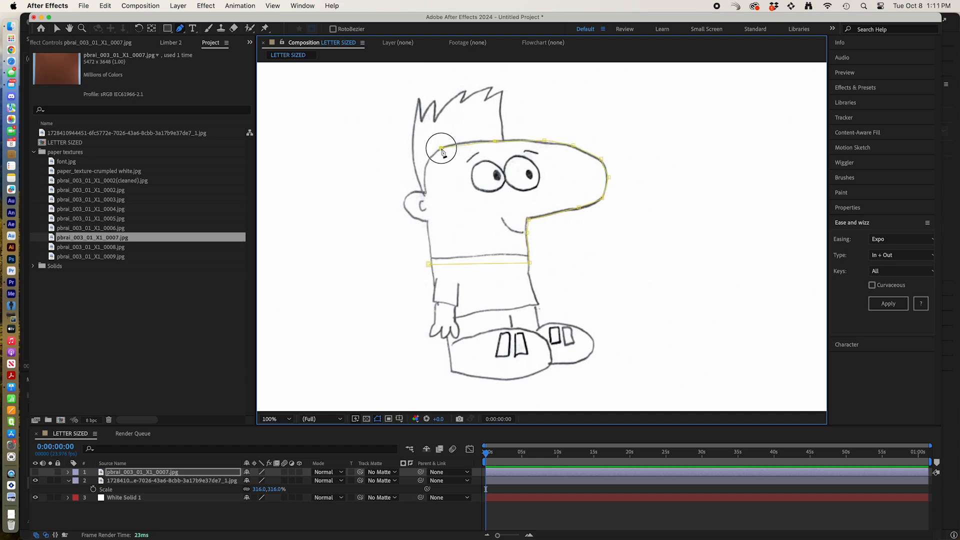
click(404, 205)
click(409, 214)
drag(429, 265, 433, 271)
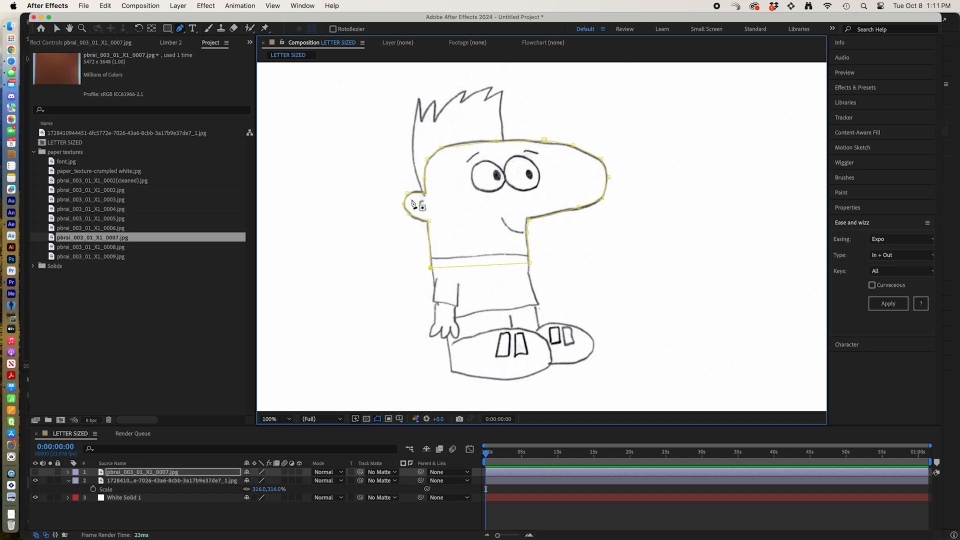
- Turn the visibility of the masked pbrai_003_01_X1_0007.jpg layer back on
key(period)
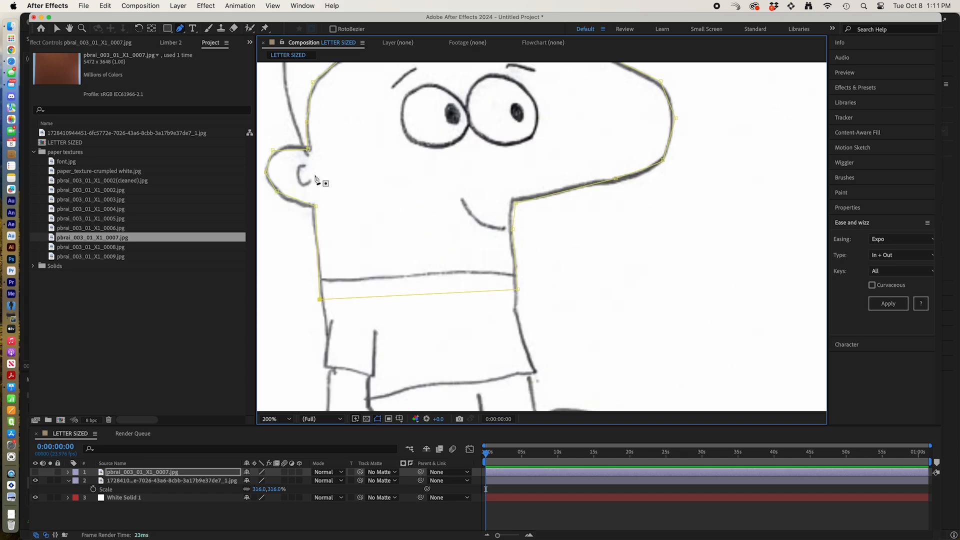
click(36, 473)
key(comma)
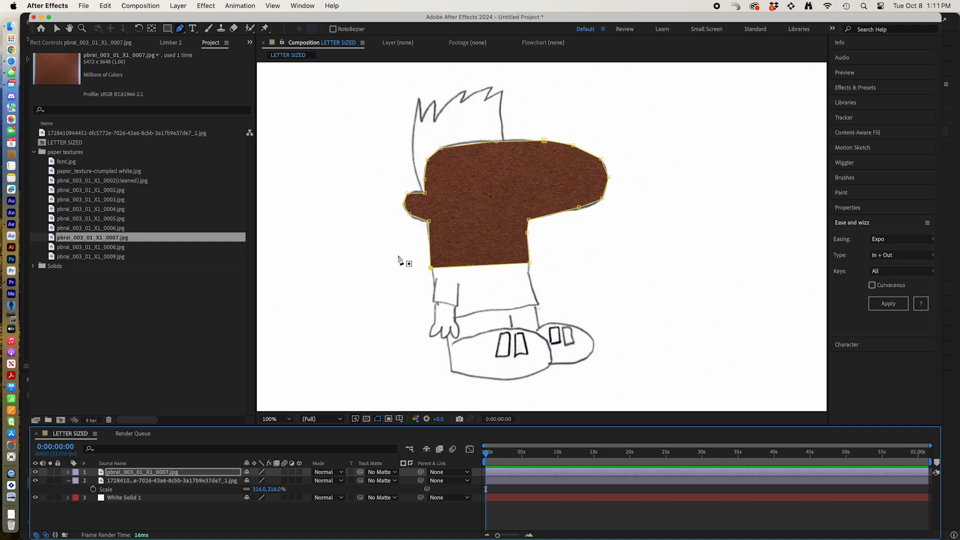
- Convert the mask's corner points around the ear, forehead and nose to smooth curve points
alt+click(407, 194)
alt+click(404, 204)
alt+click(409, 214)
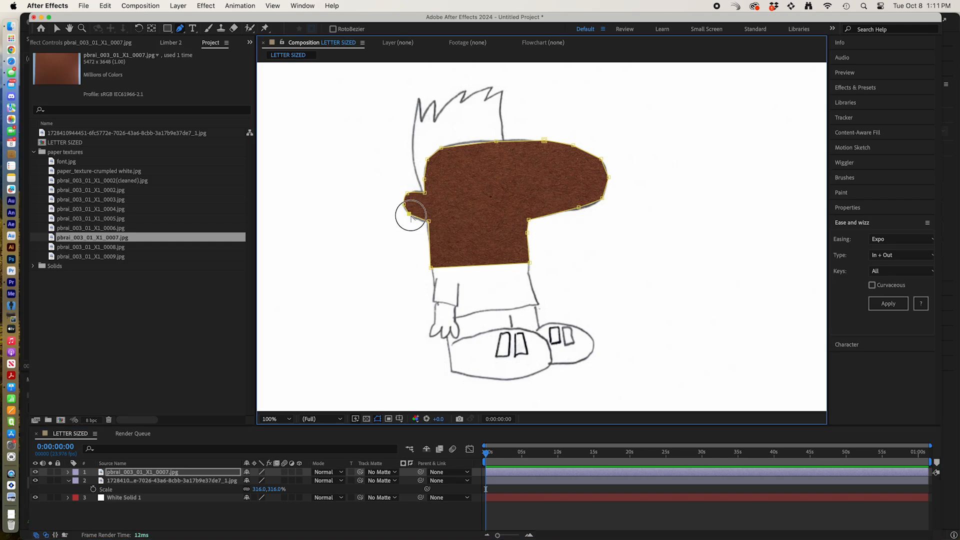
alt+click(441, 149)
alt+click(544, 141)
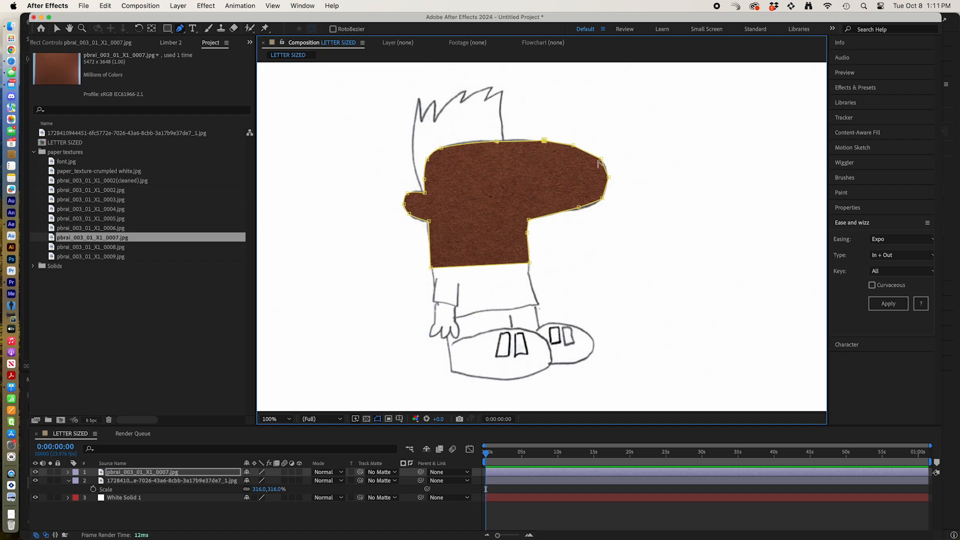
alt+click(601, 160)
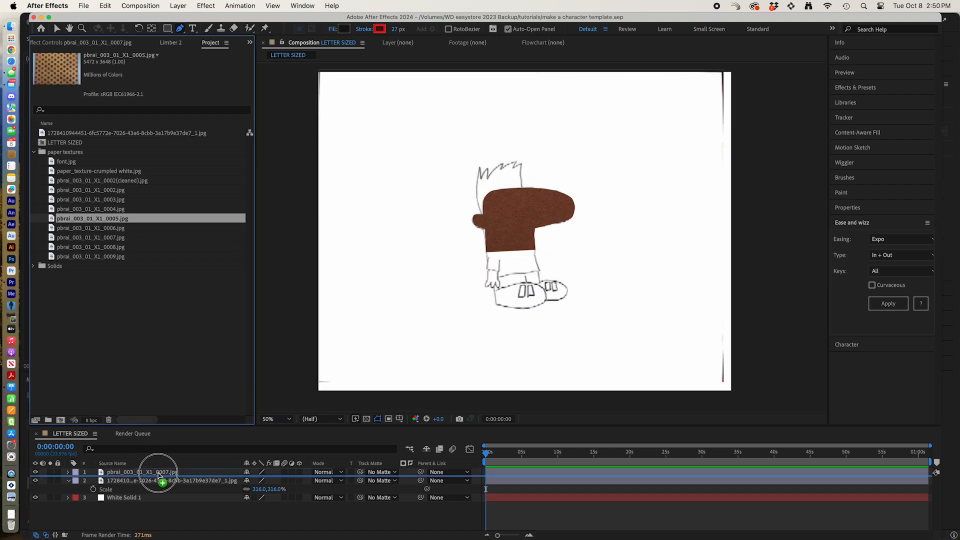
- Add the polka-dot texture pbrai_003_01_X1_0005.jpg to the composition as the topmost layer
drag(161, 476, 163, 463)
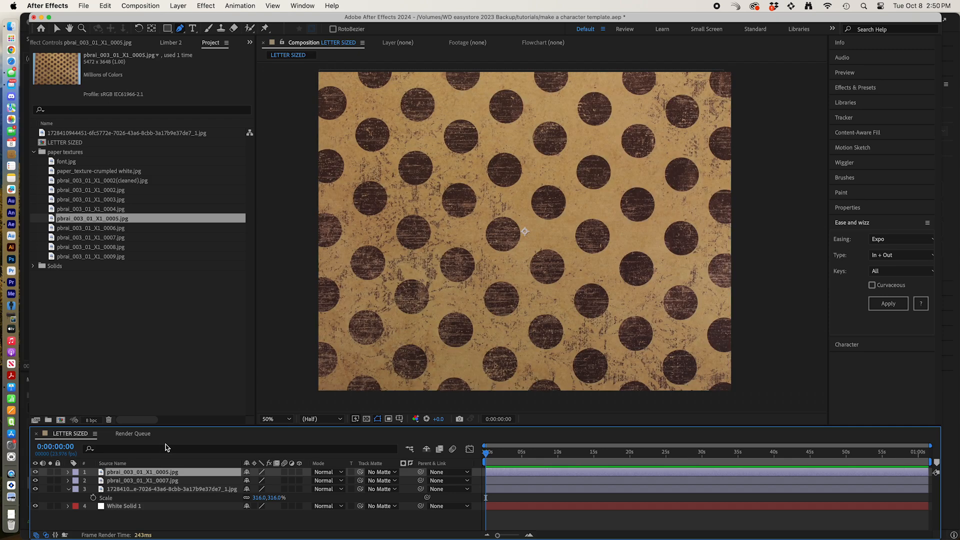
- Scale the polka-dot texture layer to 43% and move it slightly down over the sketch
key(s)
drag(256, 481, 225, 481)
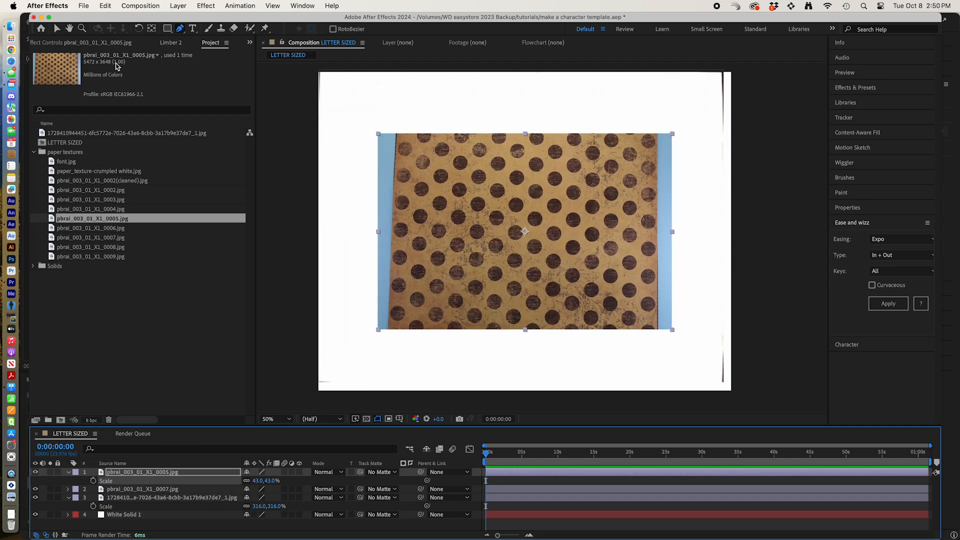
click(56, 29)
drag(582, 284, 583, 303)
key(period)
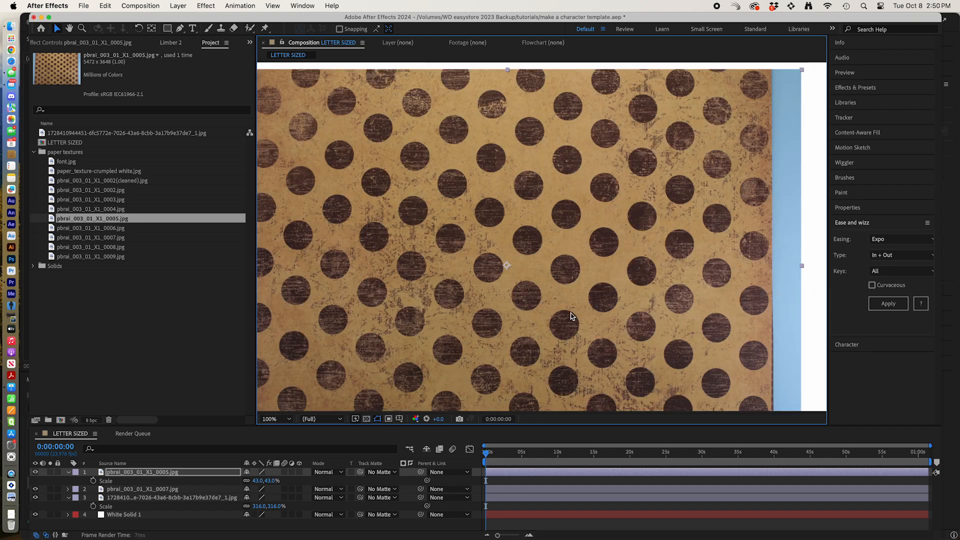
key(comma)
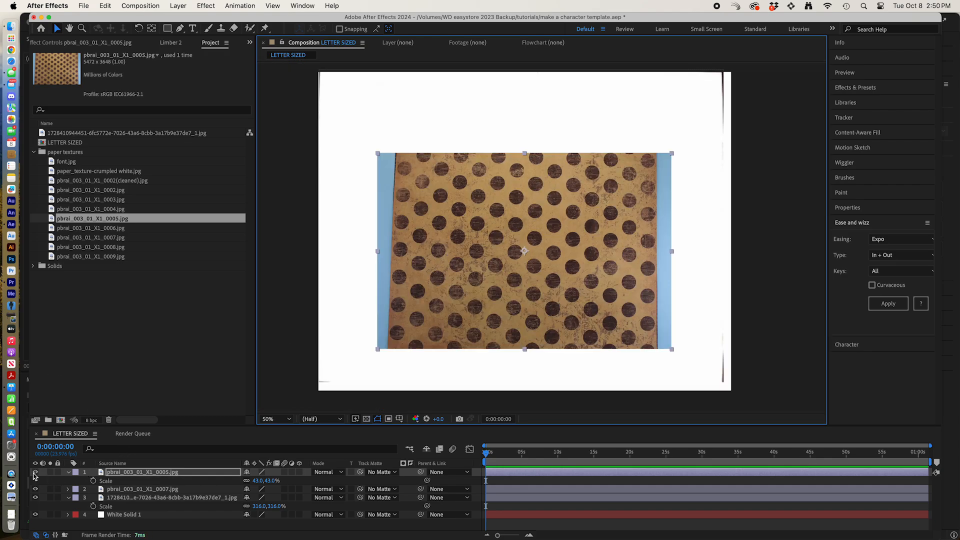
- Hide the polka-dot layer and trace a mask on it around the sketch's torso, from neckline to shirt hem, with the Pen tool
click(35, 472)
key(period)
drag(506, 336, 536, 279)
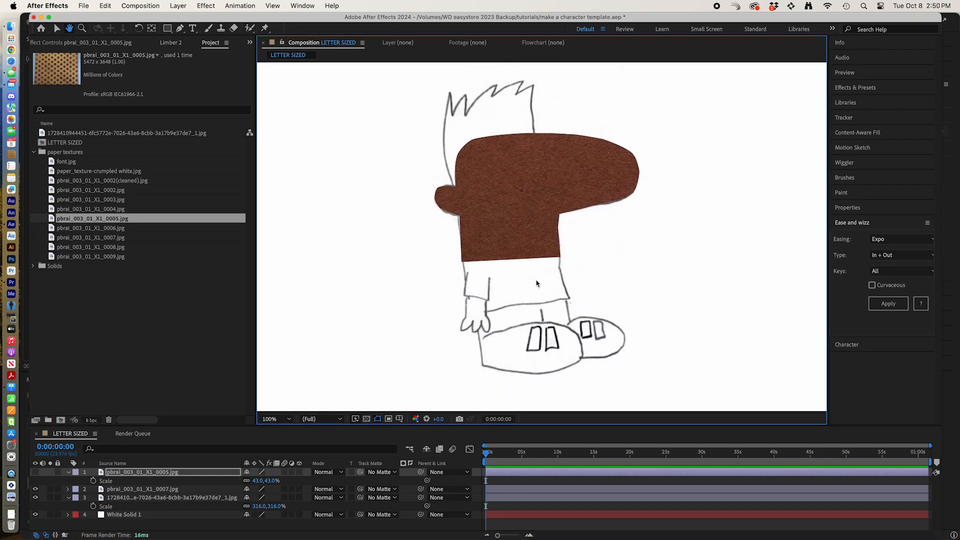
click(180, 29)
key(period)
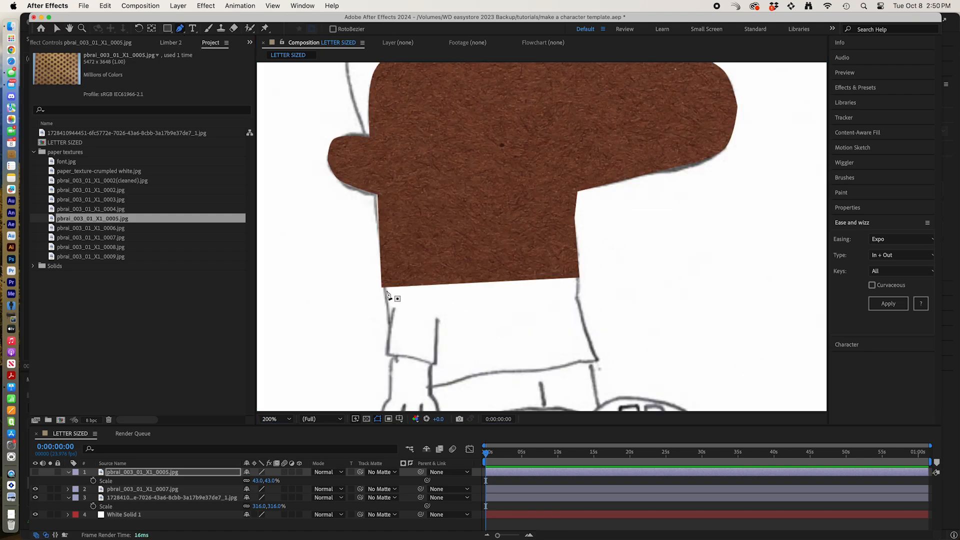
click(382, 284)
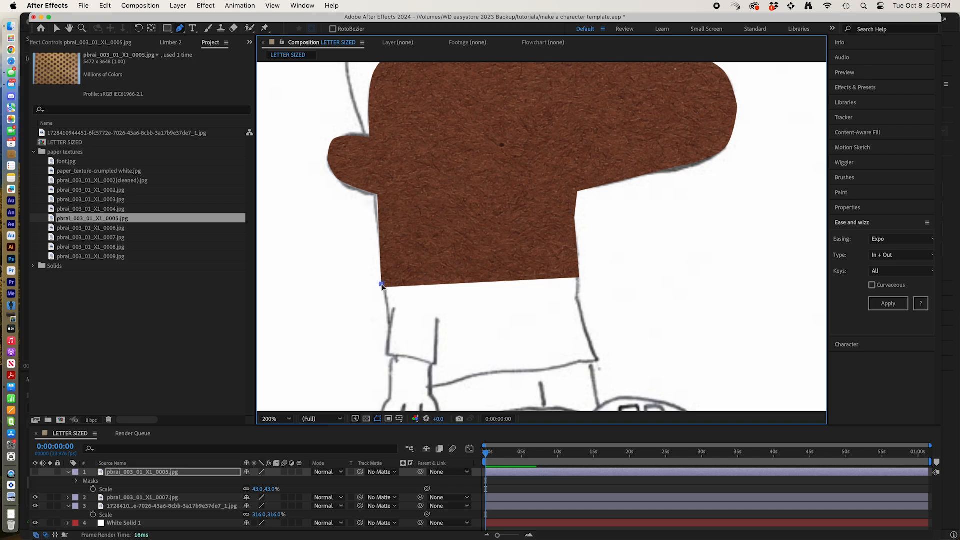
click(580, 273)
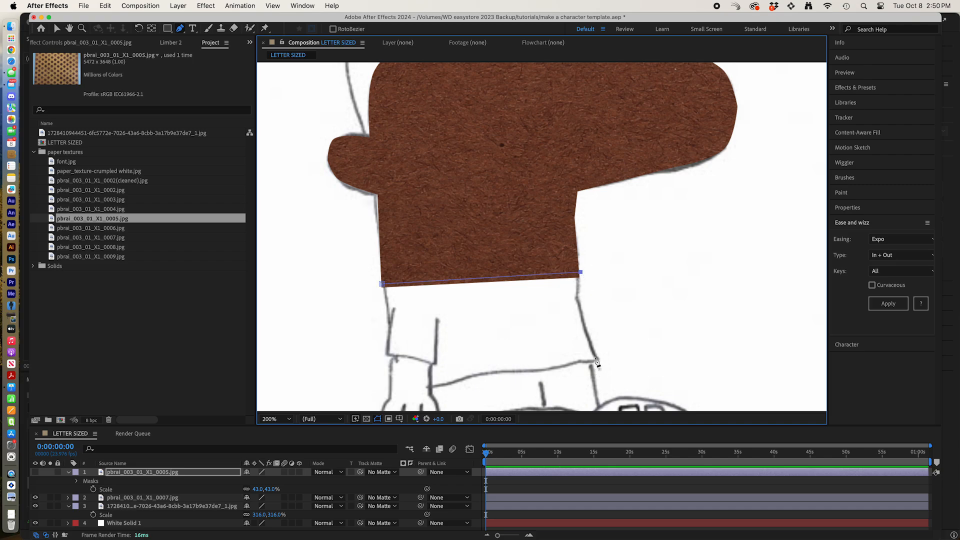
click(583, 311)
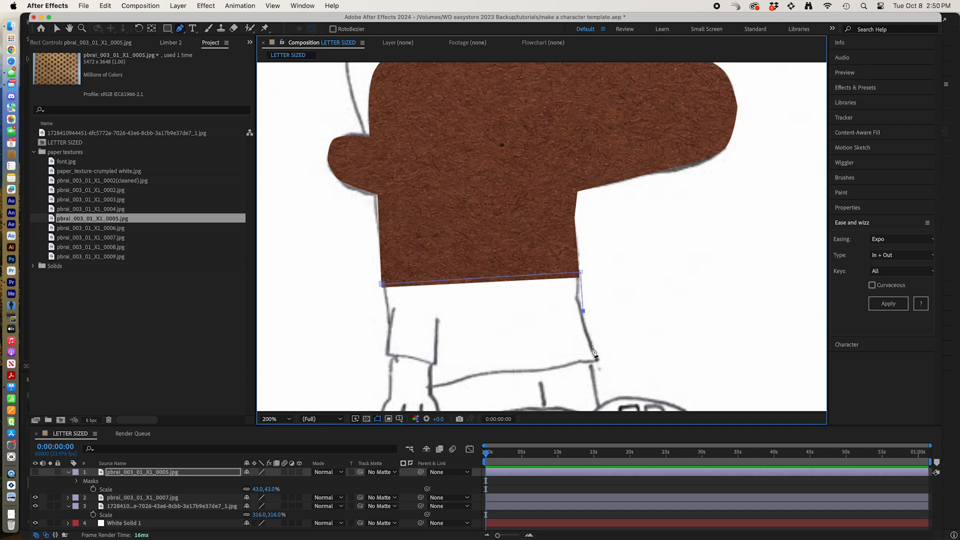
key(super+z)
click(579, 302)
click(603, 363)
click(503, 372)
click(467, 374)
click(449, 383)
click(424, 385)
click(391, 385)
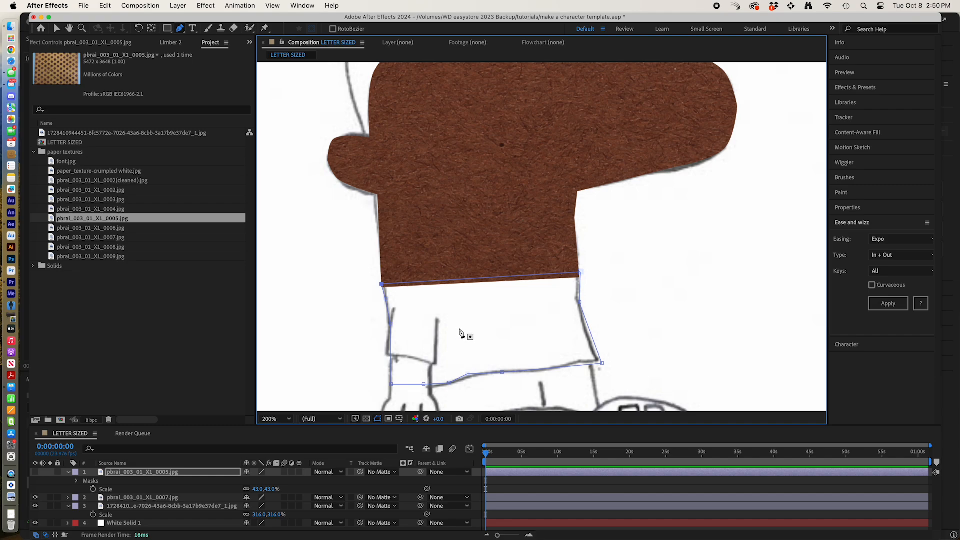
- Show the polka-dot layer again and pull the torso mask's back-edge points outward past the sketched sleeve line
key(comma)
click(36, 473)
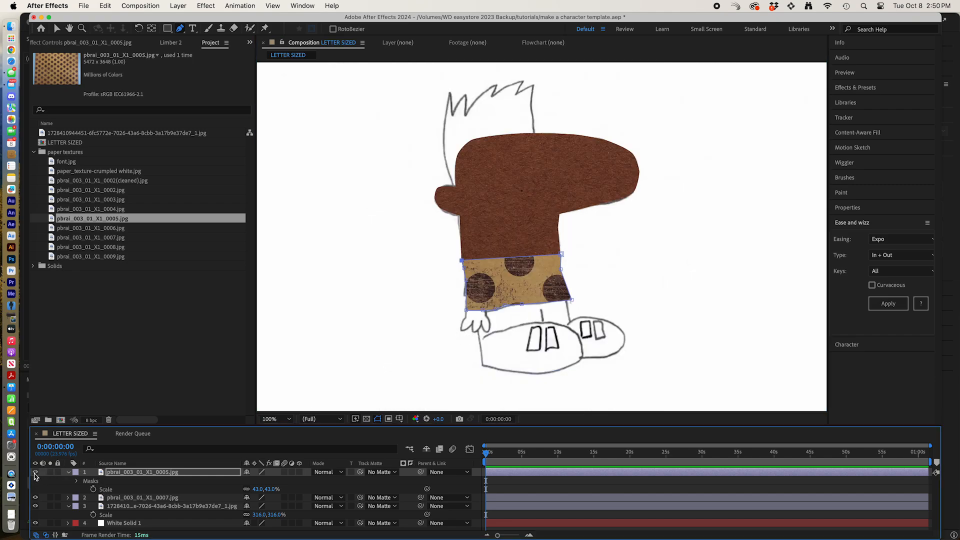
key(period)
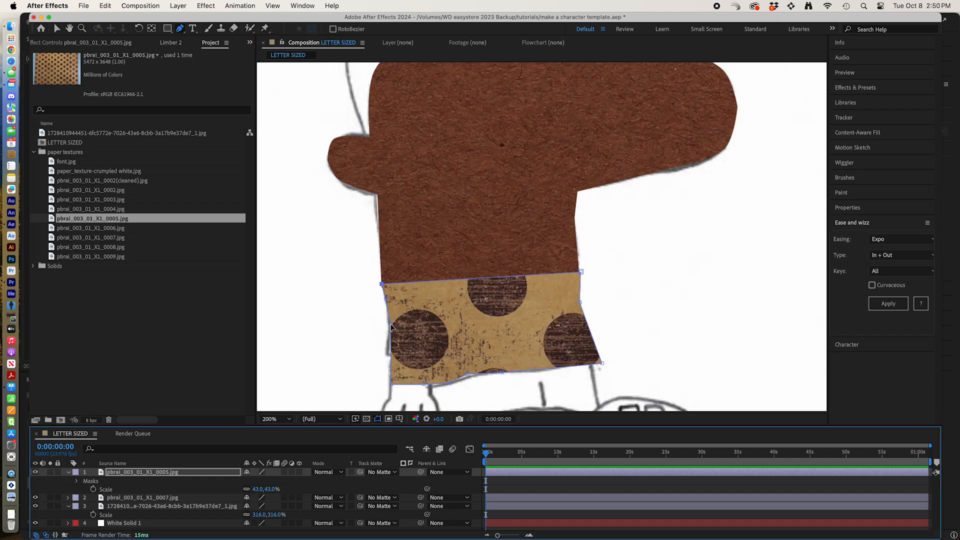
drag(387, 300, 380, 336)
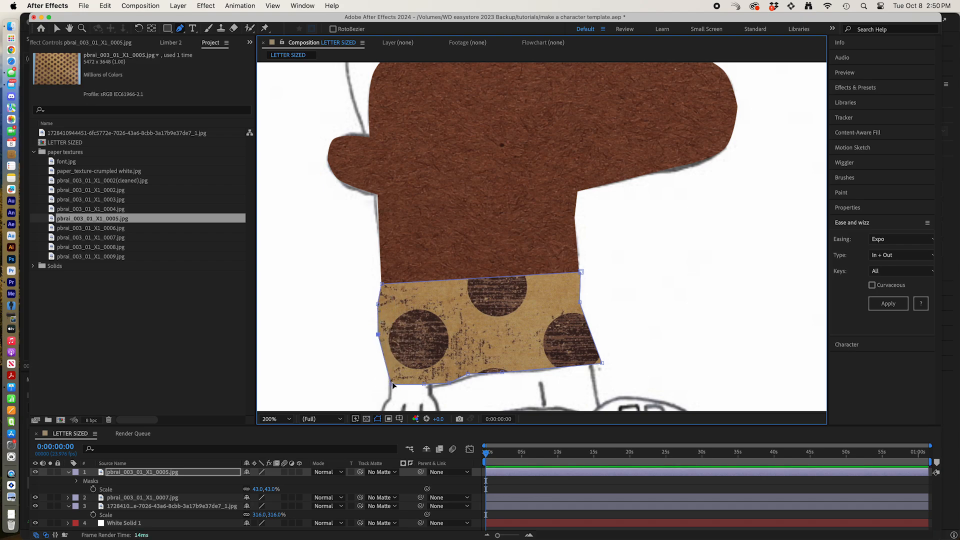
drag(393, 384, 374, 387)
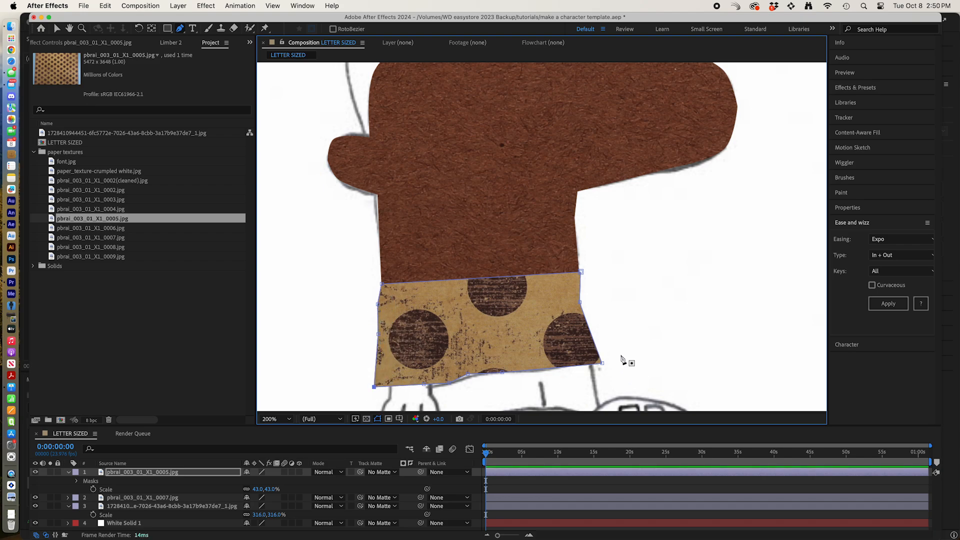
key(comma)
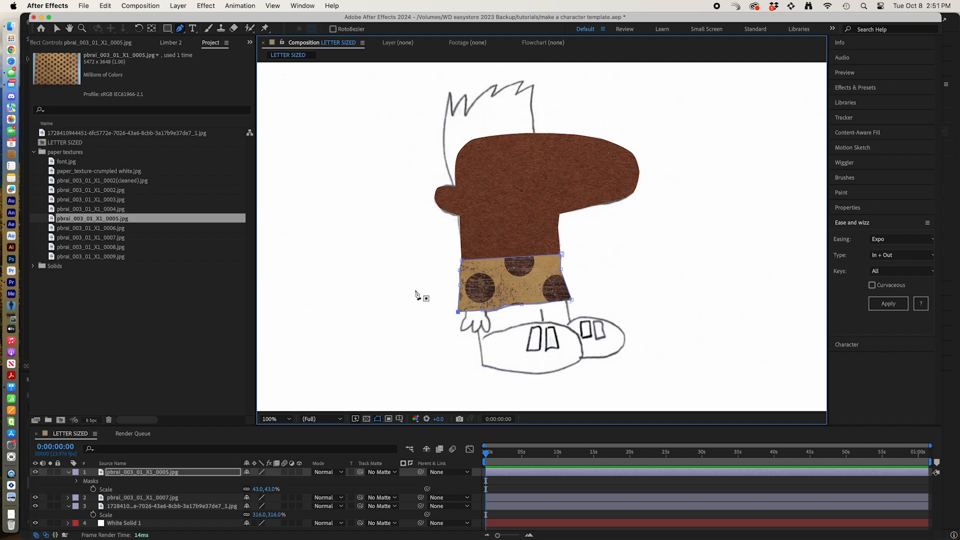
- Move the masked polka-dot torso piece off the sketch into the empty area behind the character
click(59, 30)
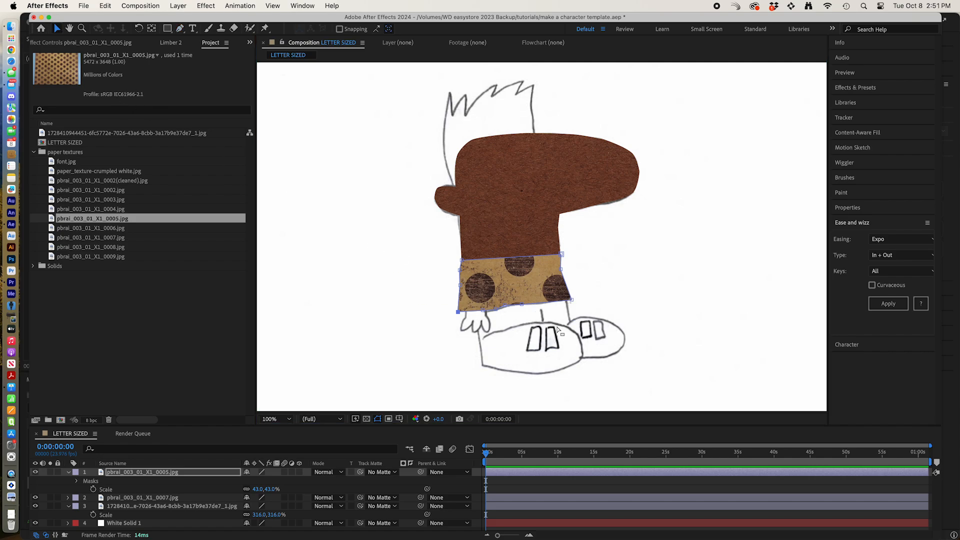
click(583, 315)
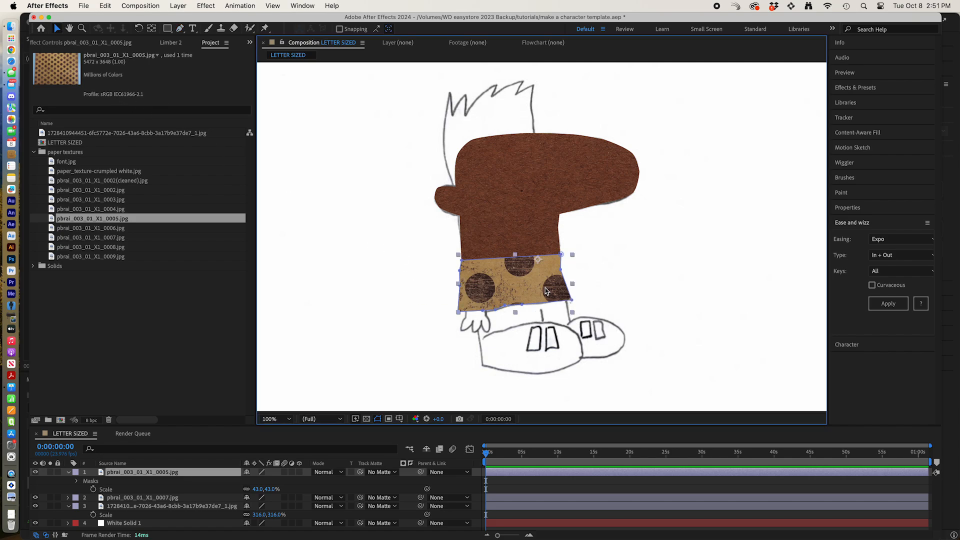
drag(546, 292, 422, 287)
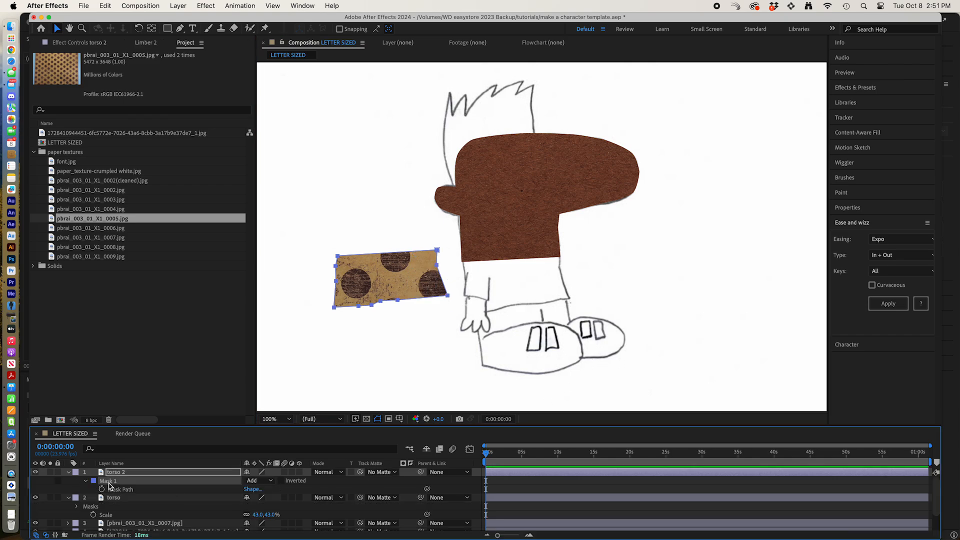
- Delete Mask 1 from the torso 2 layer and move its full polka-dot texture back over the sketch
key(Delete)
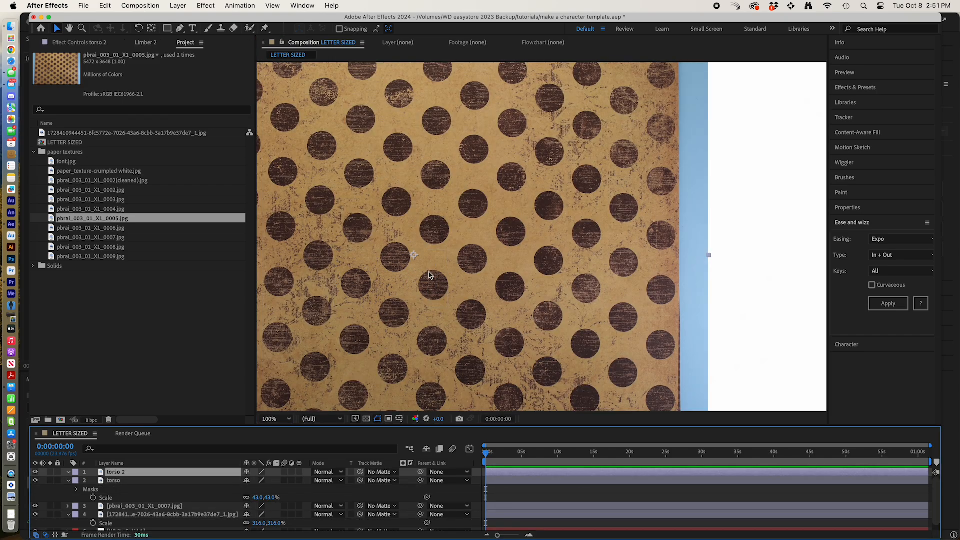
drag(415, 294, 536, 297)
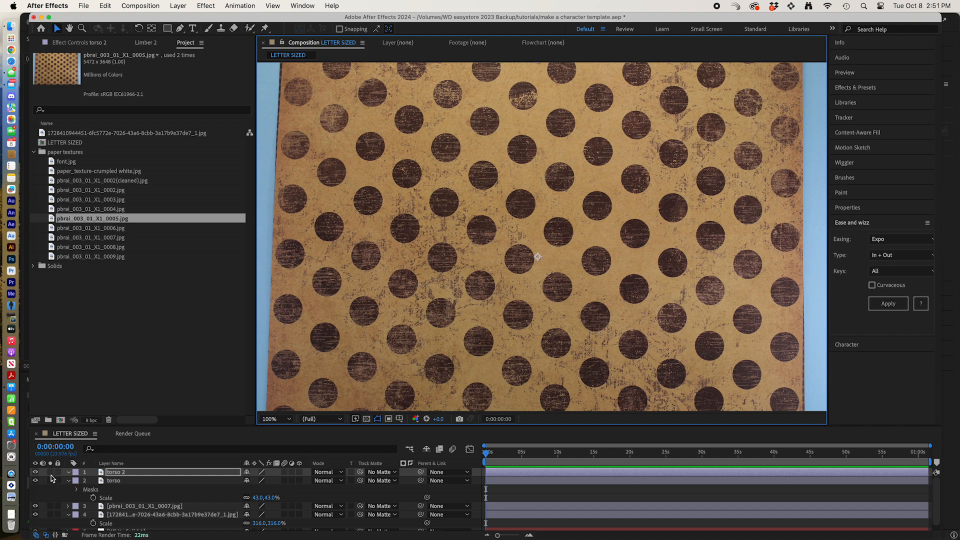
- Hide the torso 2 layer and trace a closed mask on it around the sketched sleeve with a rounded shoulder using the Pen tool
click(35, 471)
click(35, 480)
key(period)
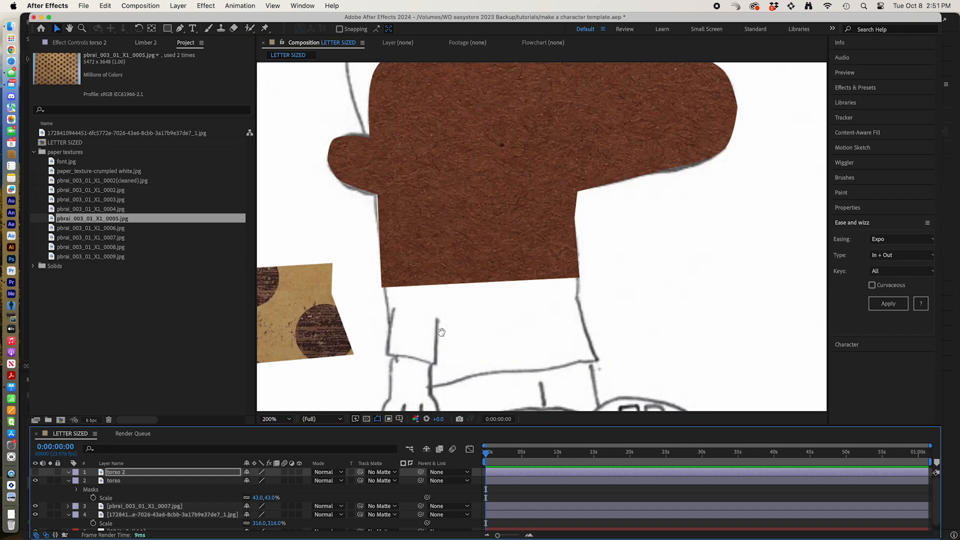
drag(438, 329, 480, 245)
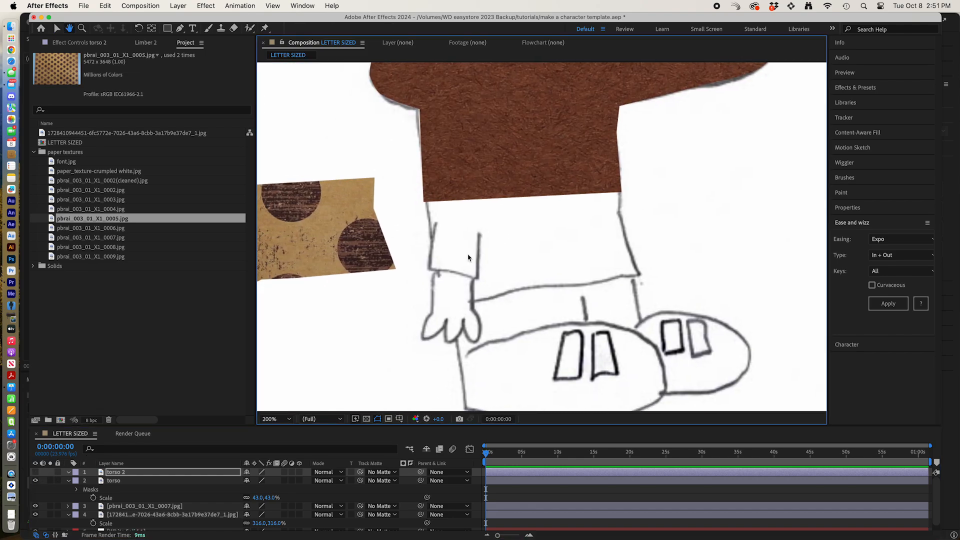
click(180, 28)
click(427, 269)
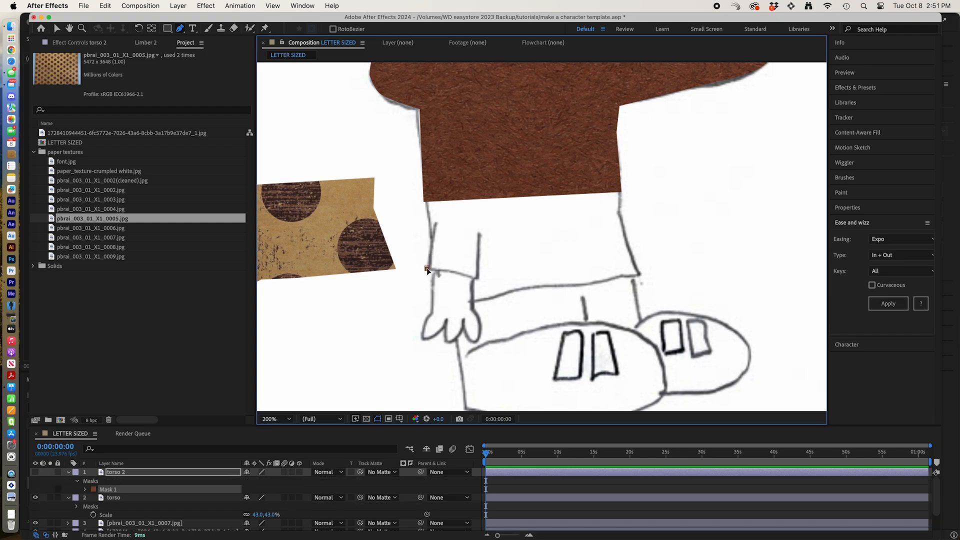
click(443, 270)
click(467, 277)
click(480, 281)
click(480, 213)
click(433, 230)
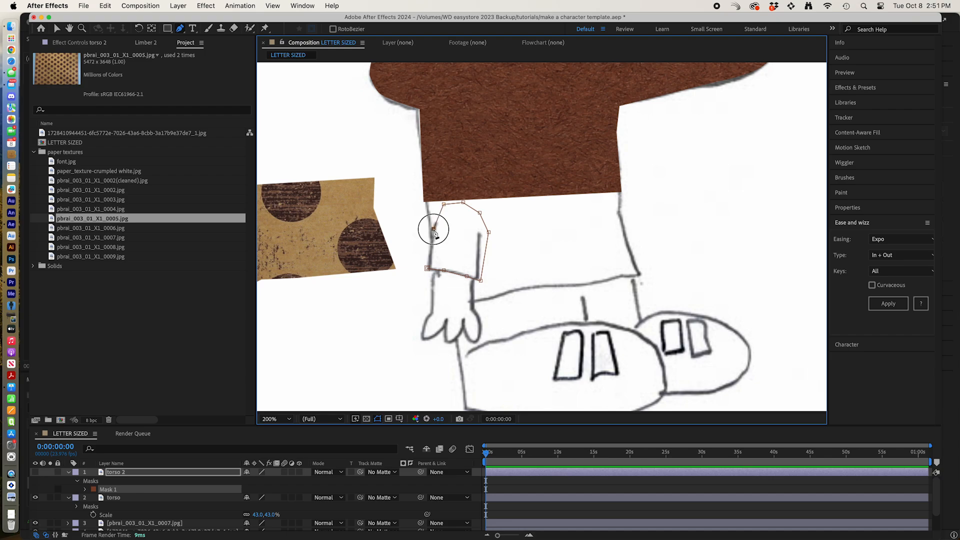
click(427, 269)
- Smooth the sleeve mask's corner points along the rounded shoulder and turn the layer's visibility back on
drag(444, 204, 445, 207)
alt+click(445, 206)
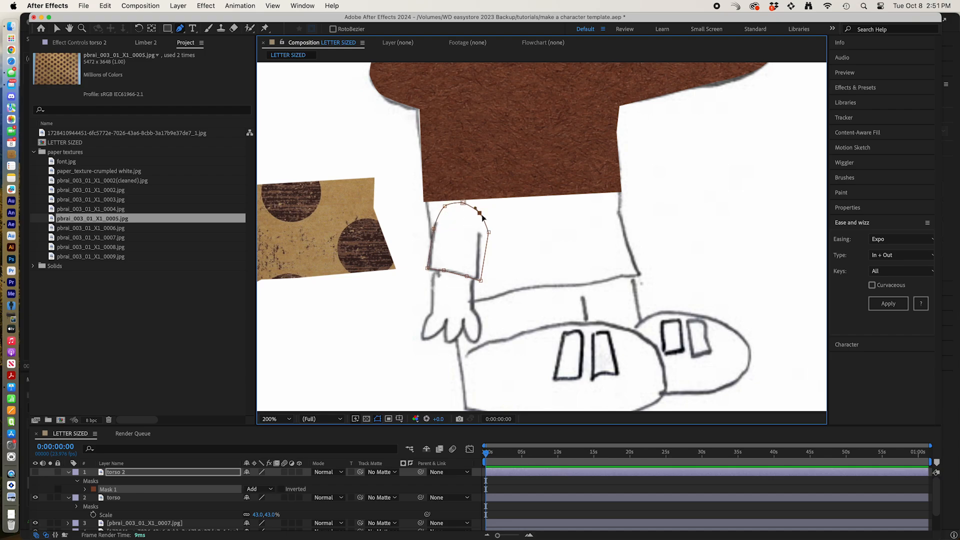
alt+click(480, 213)
click(35, 472)
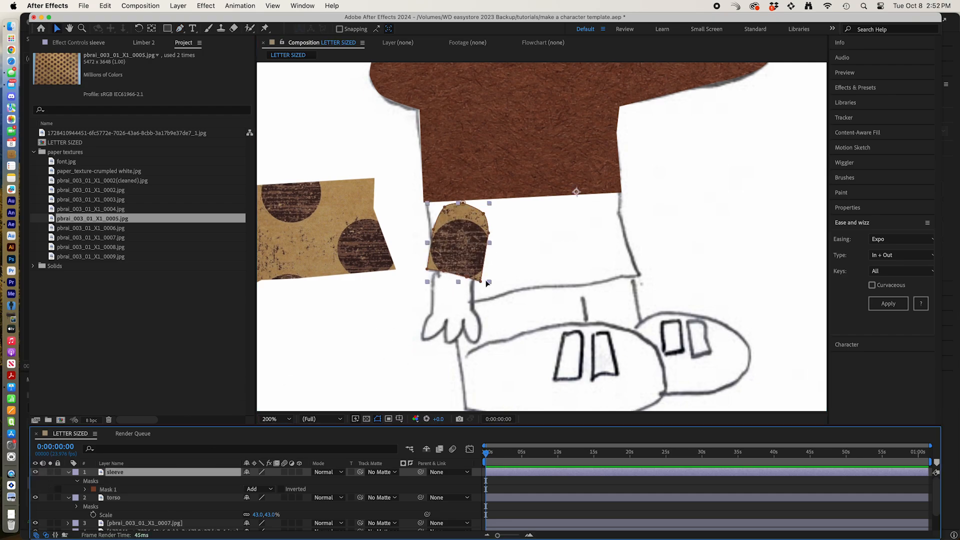
- Shift the polka-dot texture inside the sleeve mask so a dark dot sits at the cuff
double_click(481, 281)
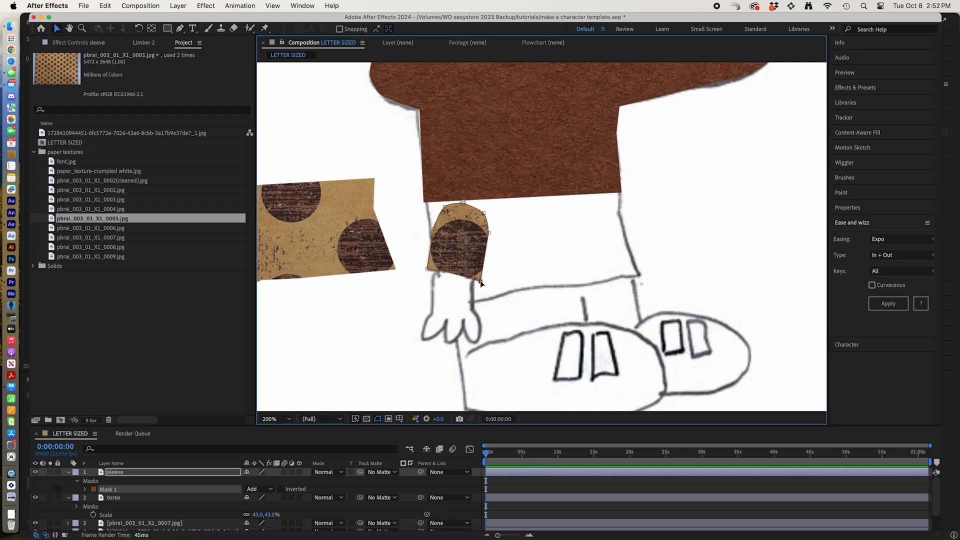
mouse_move(470, 264)
mouse_down()
mouse_move(528, 277)
mouse_move(531, 292)
mouse_move(490, 245)
mouse_move(469, 246)
mouse_up()
click(505, 483)
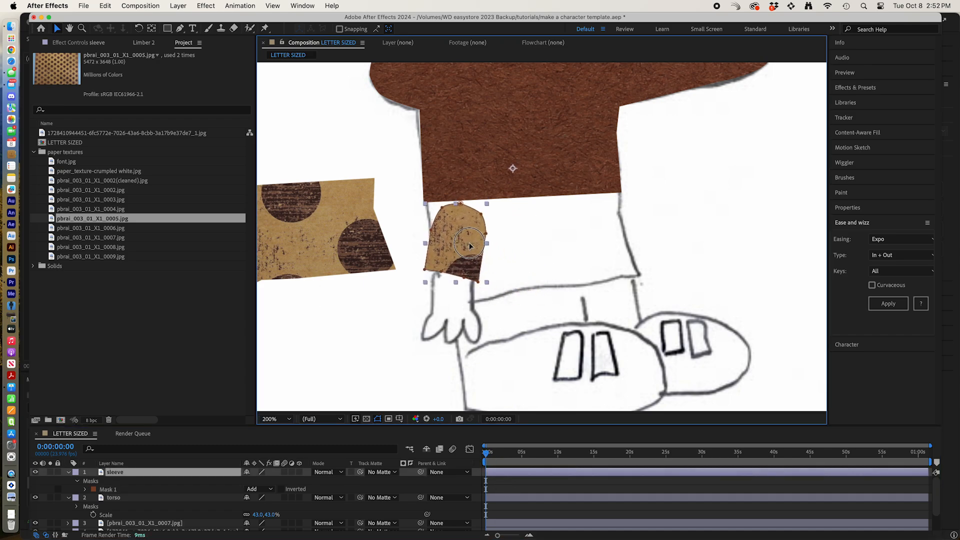
- Delete the mask from the face 2 copy of the face layer and move its brown texture down
key(comma)
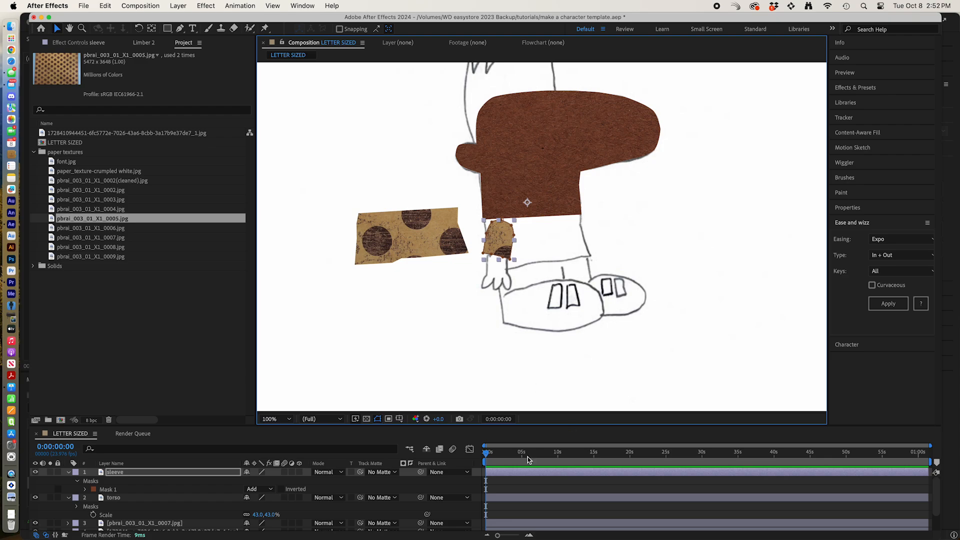
click(536, 182)
key(m)
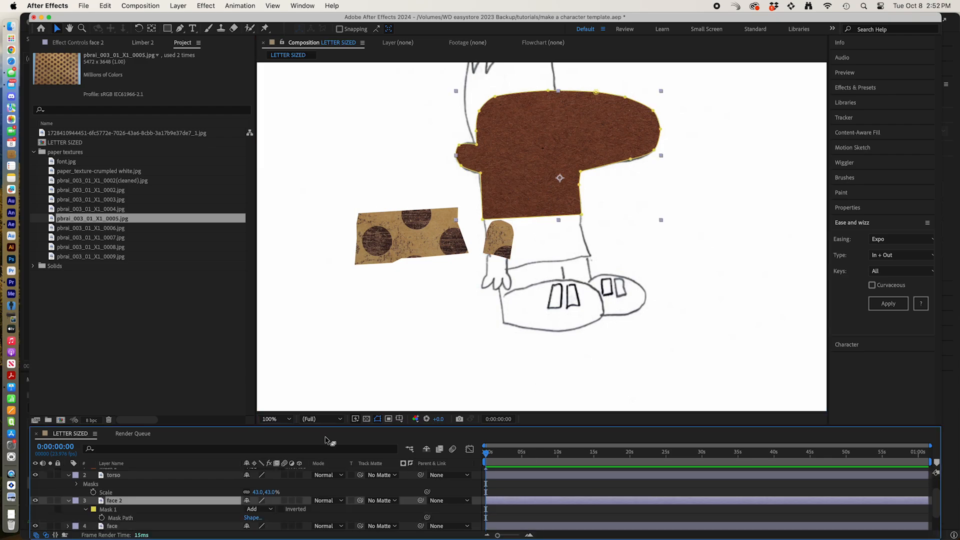
click(109, 518)
key(Delete)
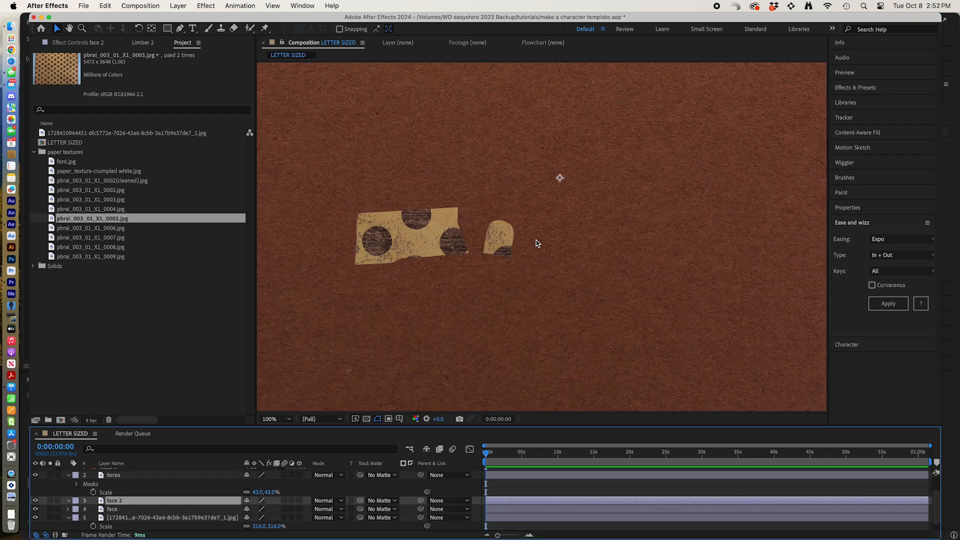
drag(579, 273, 541, 371)
click(541, 385)
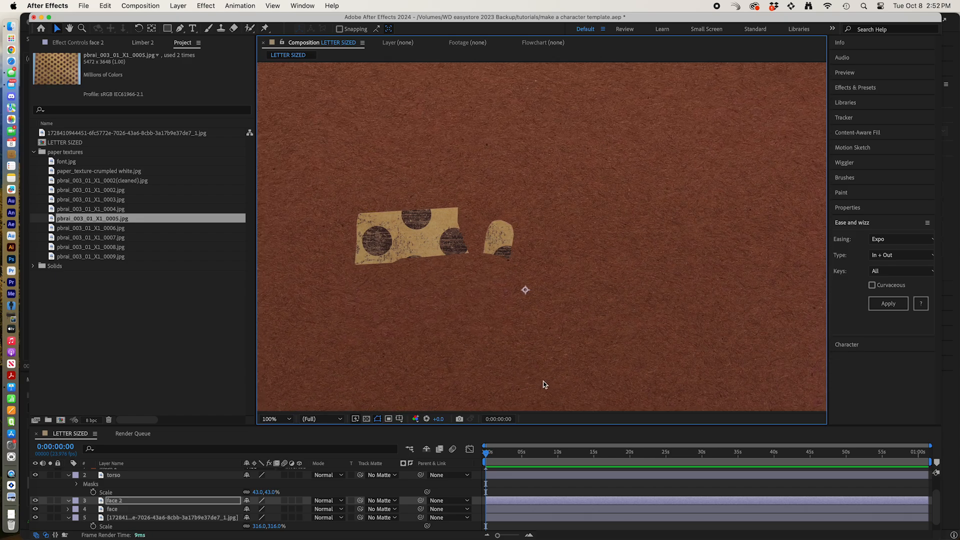
- Rename the face 2 layer as arm
click(115, 502)
key(Return)
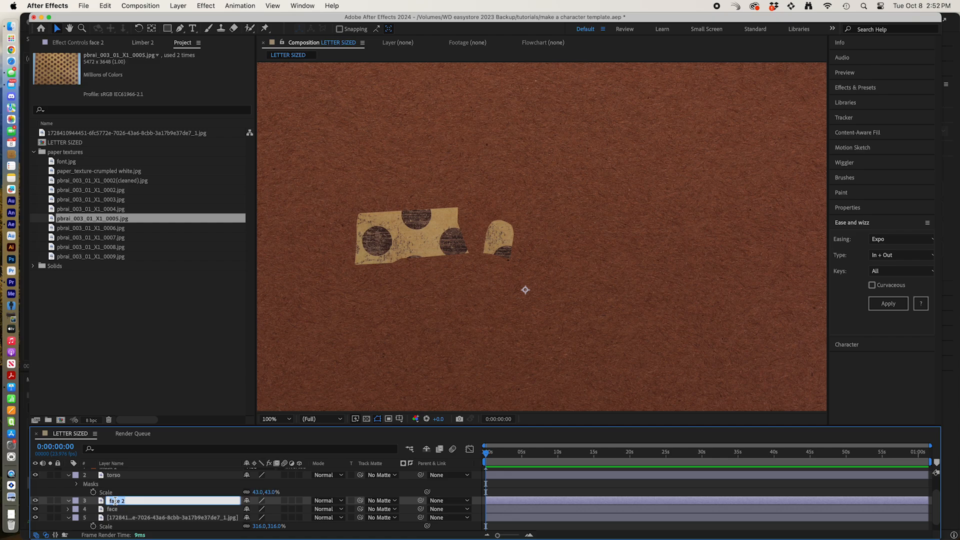
key(Return)
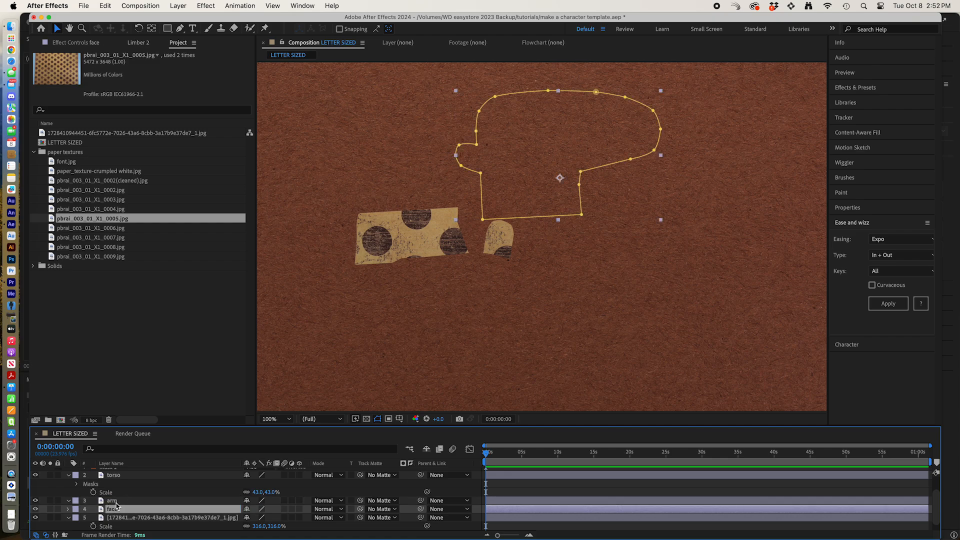
- Hide the arm layer and trace a closed Pen mask around the sketched forearm and hand, starting under the sleeve
click(35, 501)
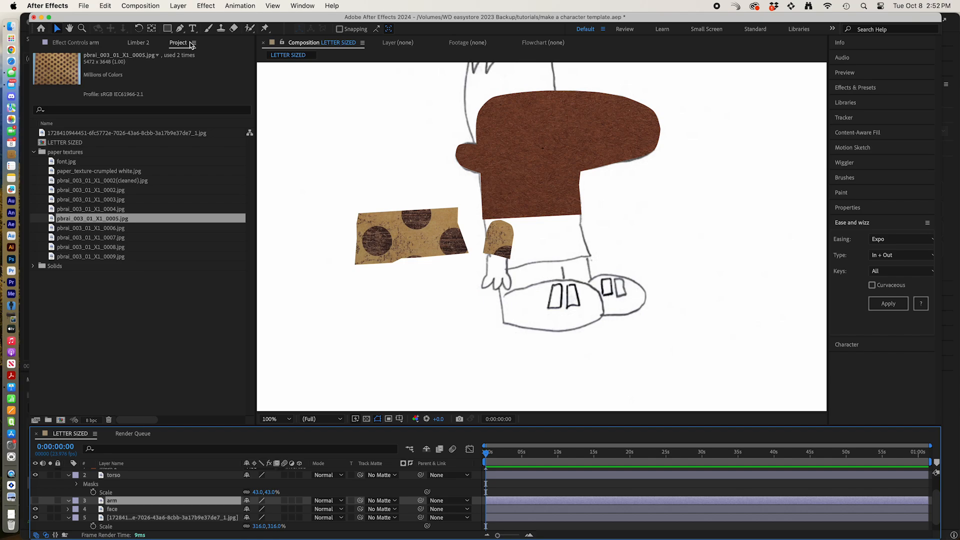
key(g)
scroll(420, 253, up, 4)
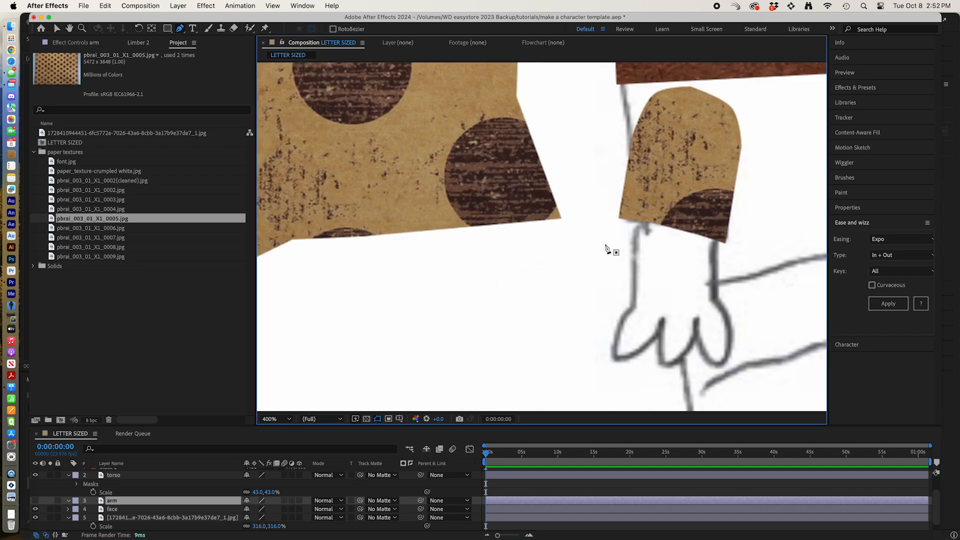
click(642, 198)
click(635, 308)
click(616, 331)
click(644, 349)
click(665, 317)
click(675, 366)
click(696, 318)
click(724, 362)
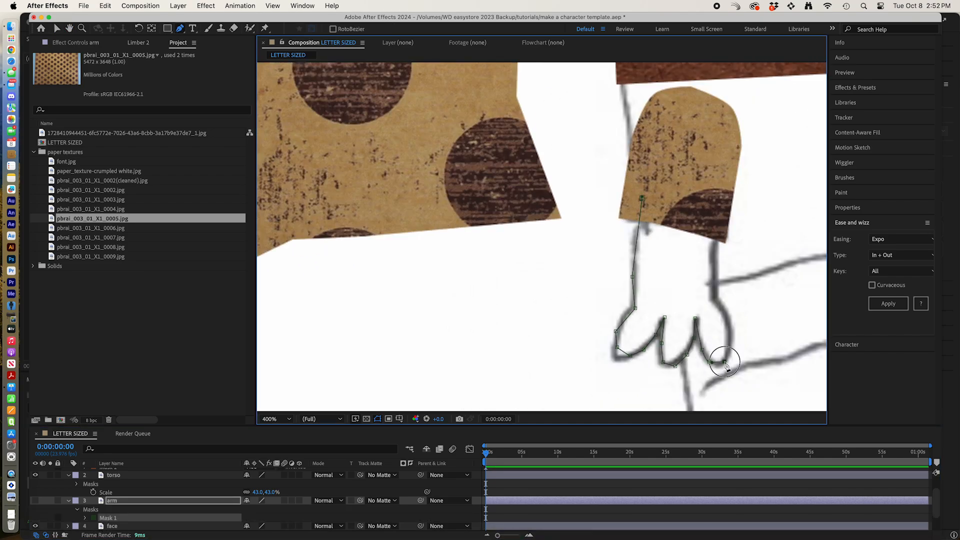
click(732, 348)
click(729, 325)
click(717, 297)
click(714, 249)
click(716, 213)
click(643, 198)
- Show the arm layer again and round the mask's corner points at the fingertips
click(35, 501)
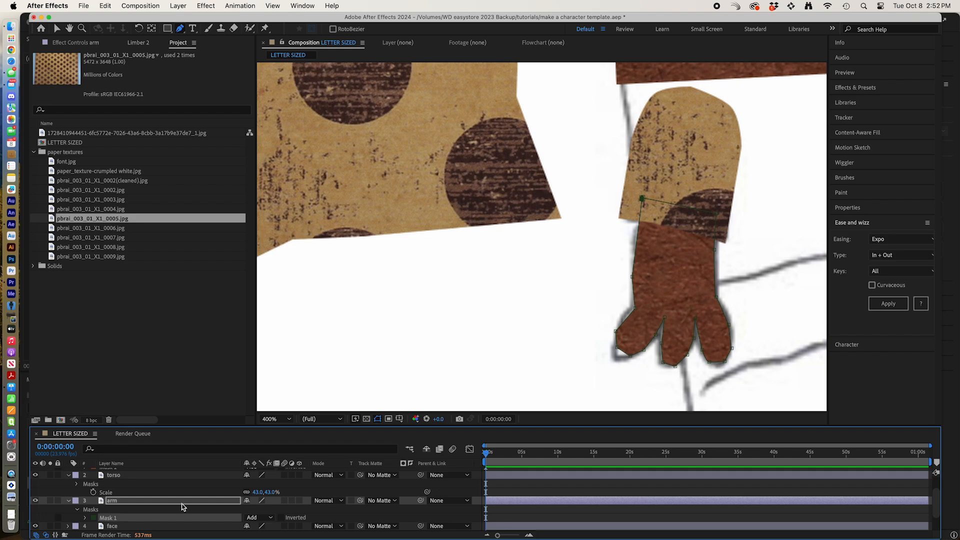
click(616, 346)
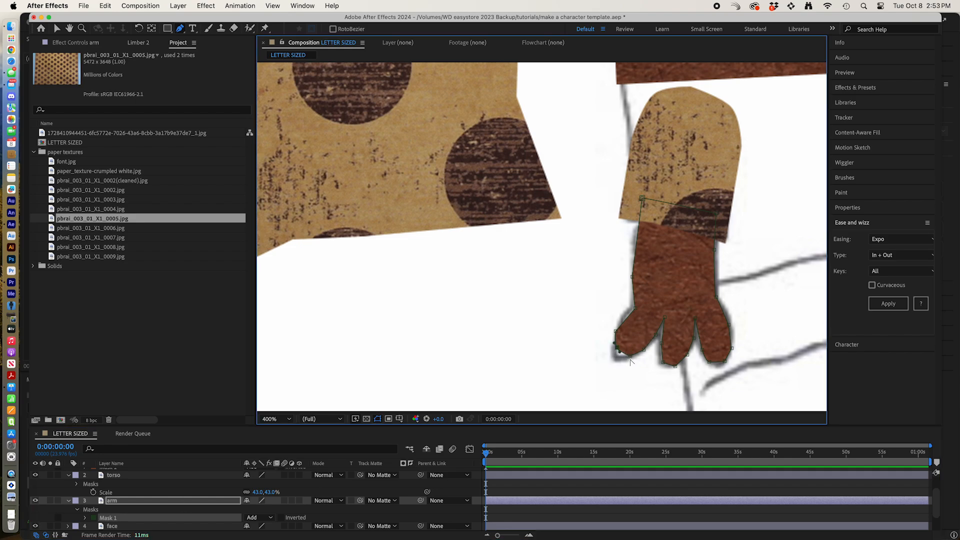
drag(618, 336, 676, 369)
- Move the arm piece off the sketch to the empty area just below the polka-dot torso piece
key(comma)
key(comma)
key(v)
drag(580, 266, 553, 281)
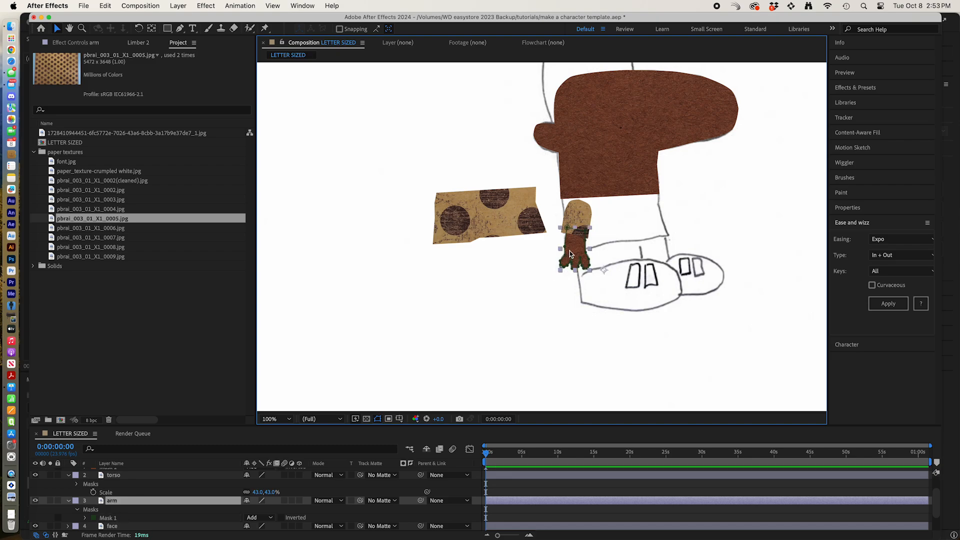
mouse_move(576, 251)
mouse_down()
mouse_move(500, 310)
mouse_move(456, 293)
mouse_up()
click(547, 316)
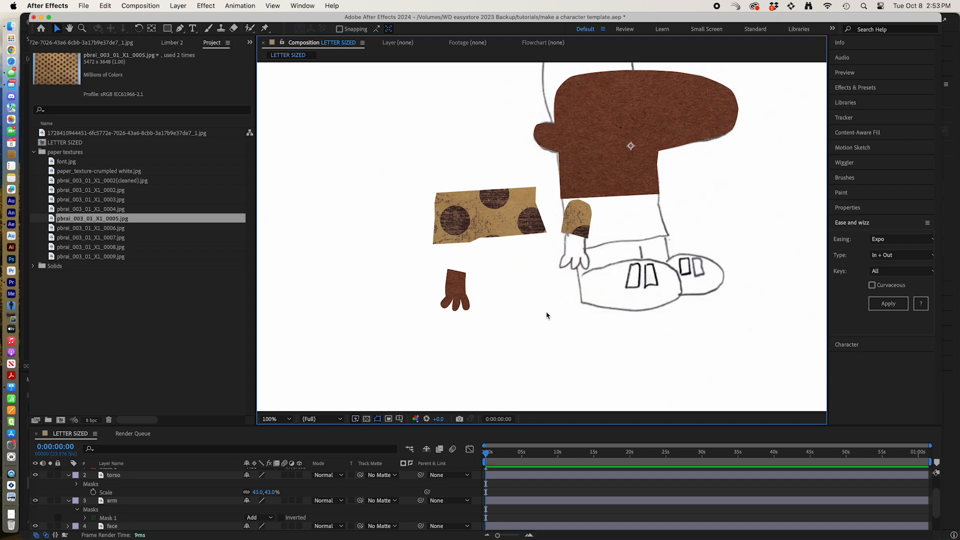
click(115, 502)
key(period)
click(391, 310)
drag(391, 309, 353, 292)
- Move the sleeve piece off the sketch and place it beside the arm piece, below the torso piece
click(625, 200)
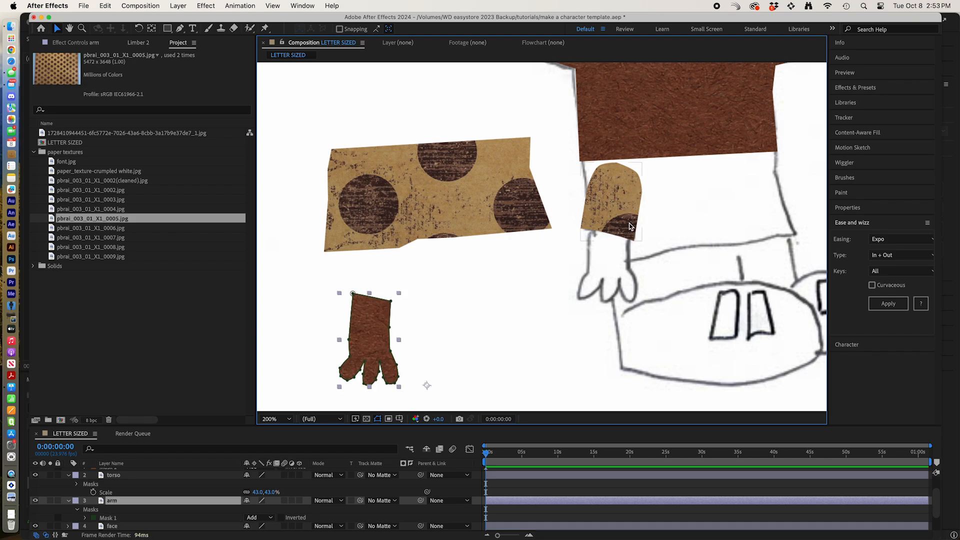
scroll(121, 479, up, 1)
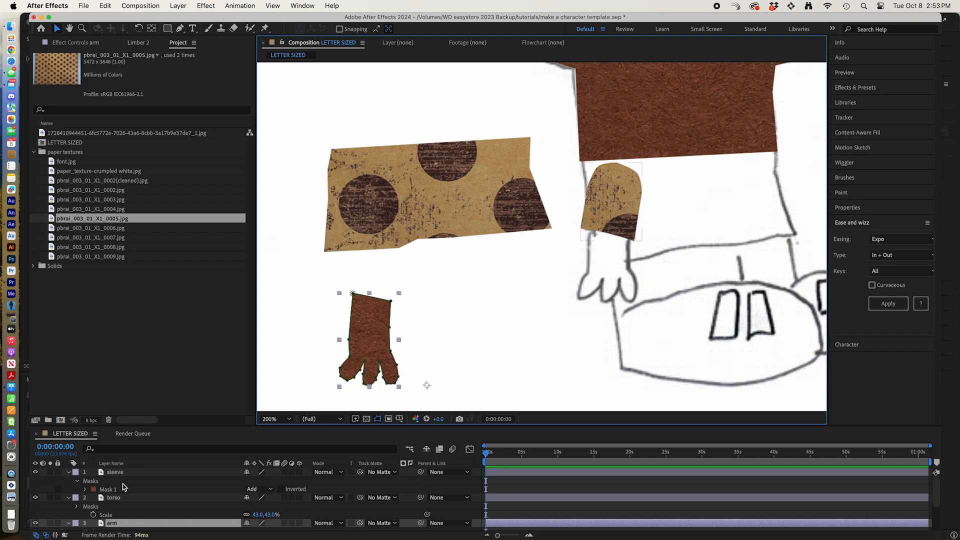
click(605, 224)
drag(605, 224, 459, 304)
key(comma)
key(comma)
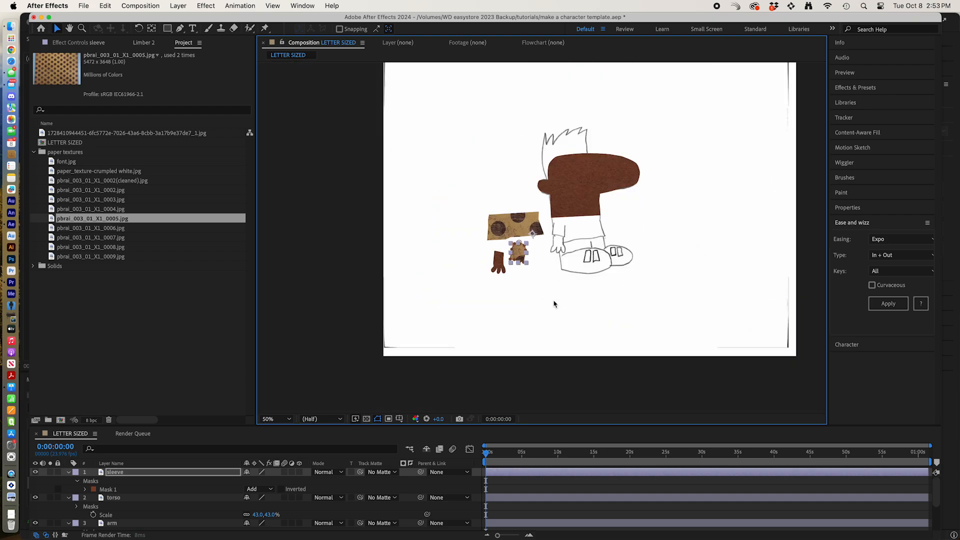
- Add the pbrai_003_01_X1_0003.jpg texture as the top layer and scale it to 59%
click(88, 199)
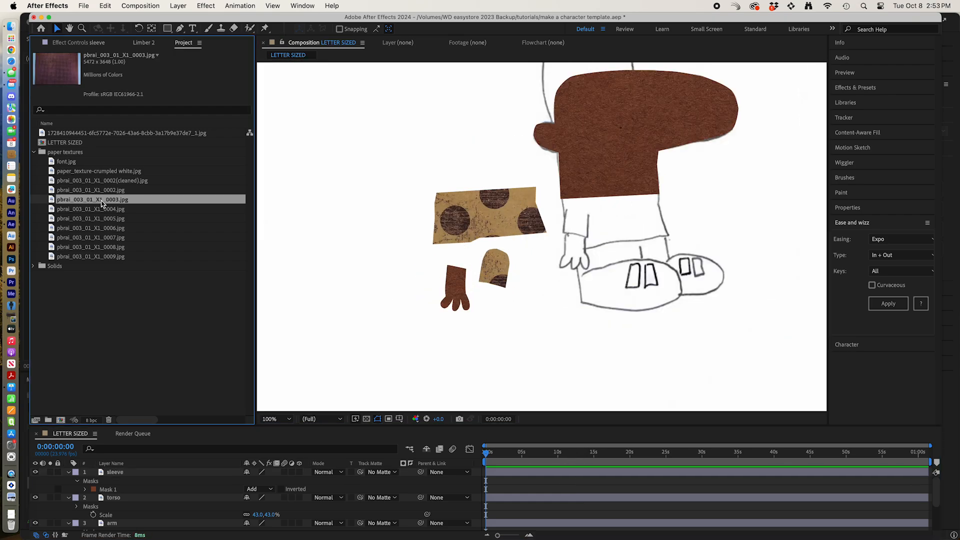
drag(101, 203, 148, 470)
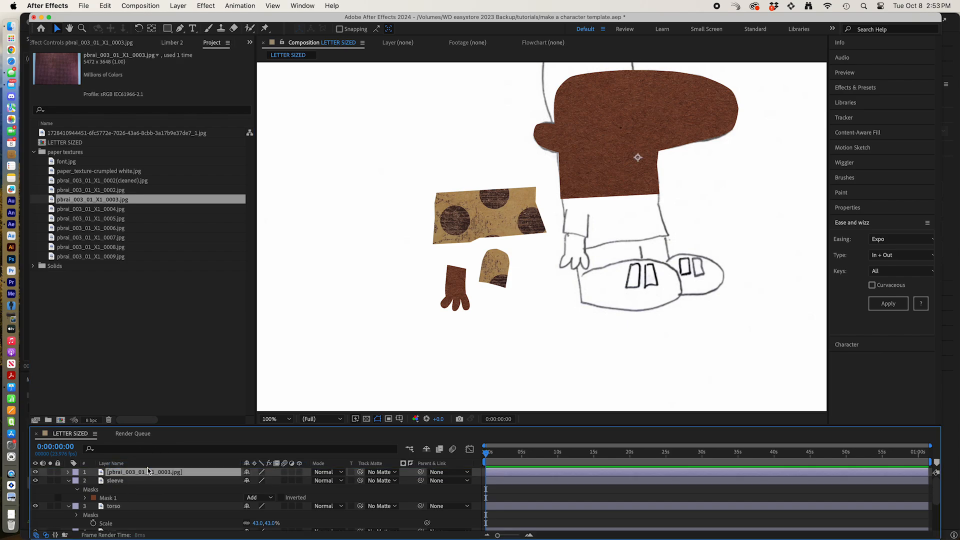
key(s)
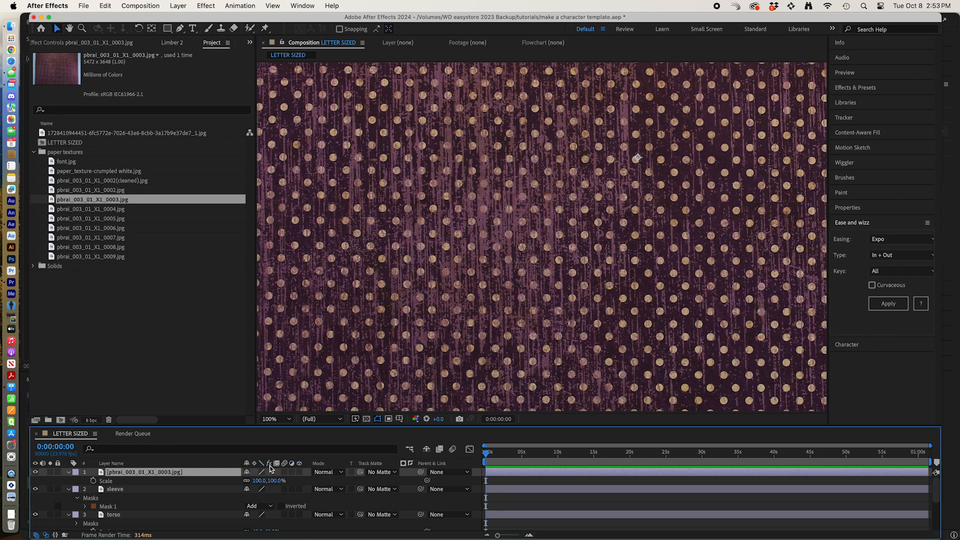
drag(260, 481, 244, 486)
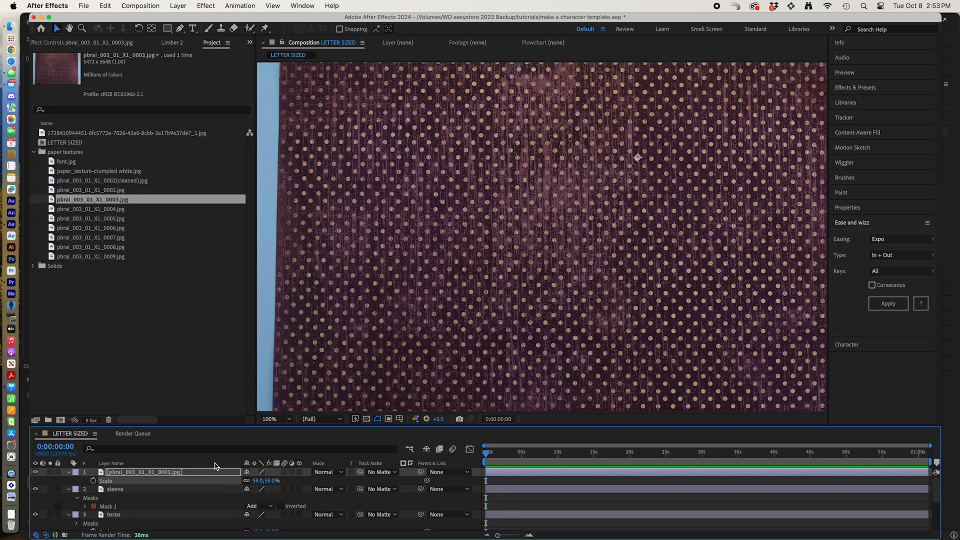
- Mask the purple dotted texture to a four-sided front pant leg over the sketch, hiding the layer while tracing
click(35, 472)
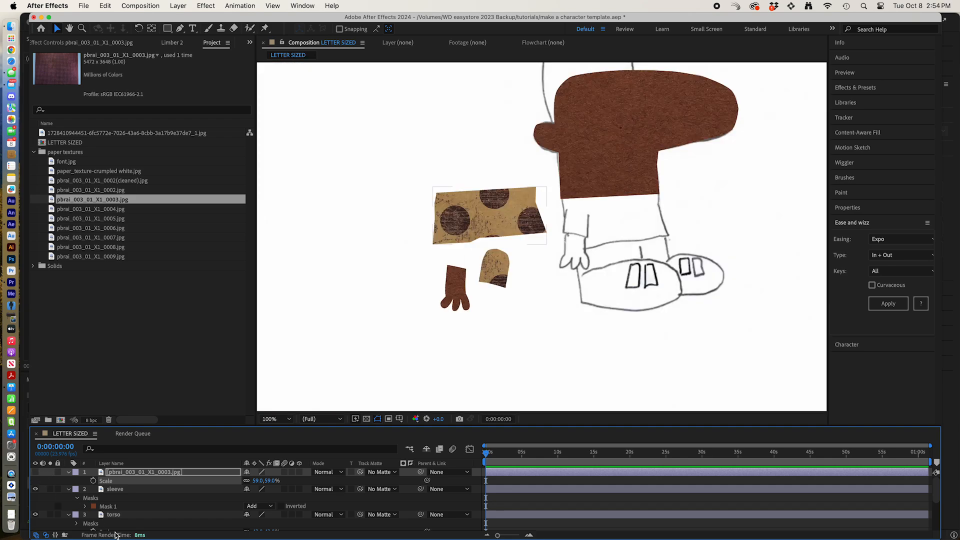
click(180, 30)
click(573, 243)
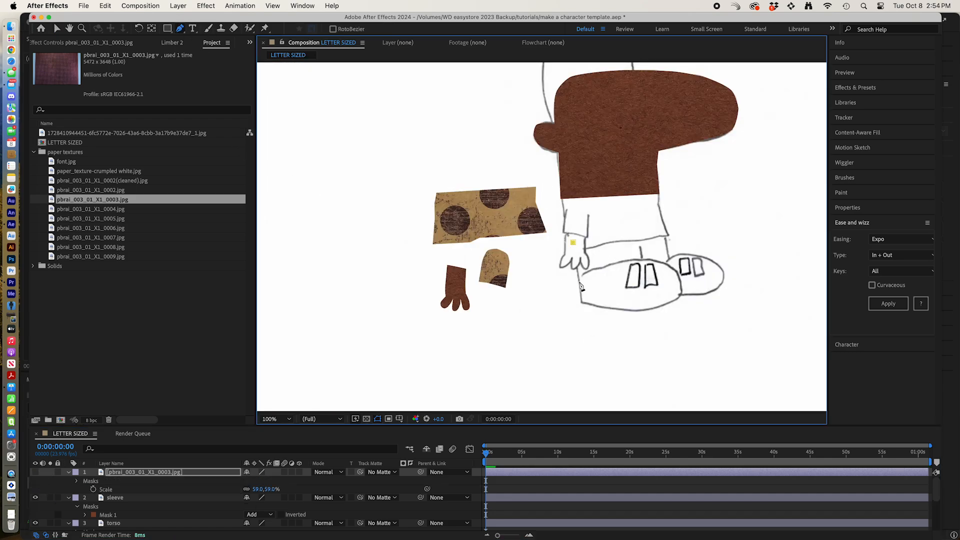
click(646, 275)
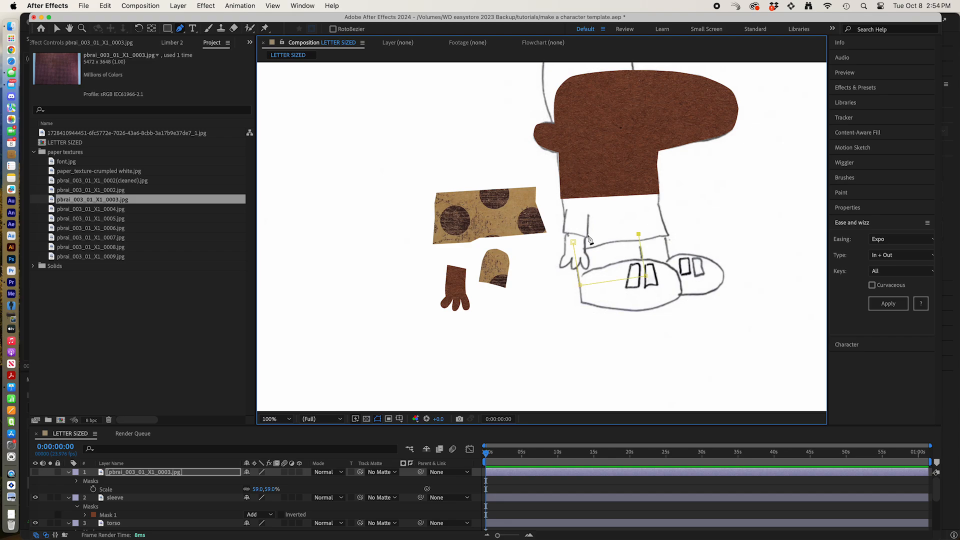
click(574, 243)
click(35, 473)
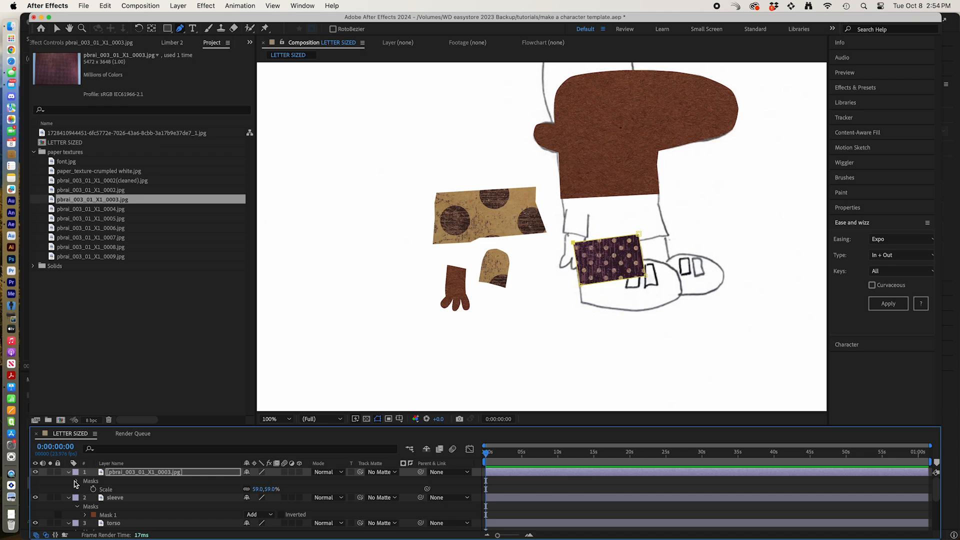
- Rename the purple dotted texture layer as pants 1
click(190, 473)
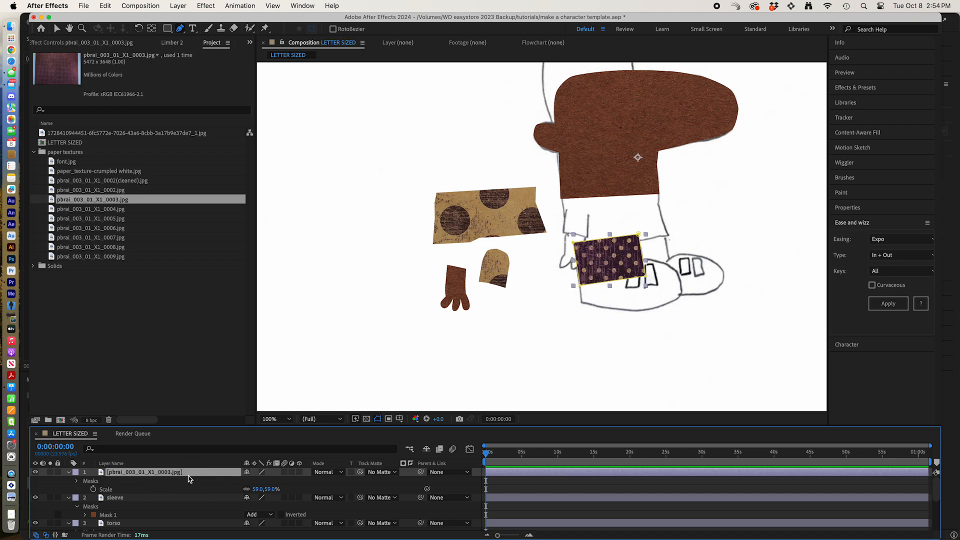
key(Return)
text(pants 1)
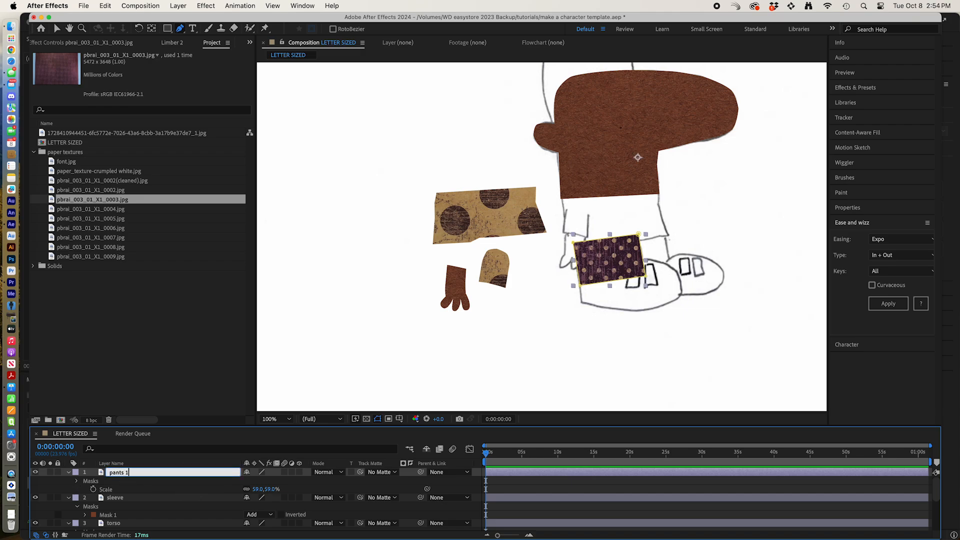
key(Return)
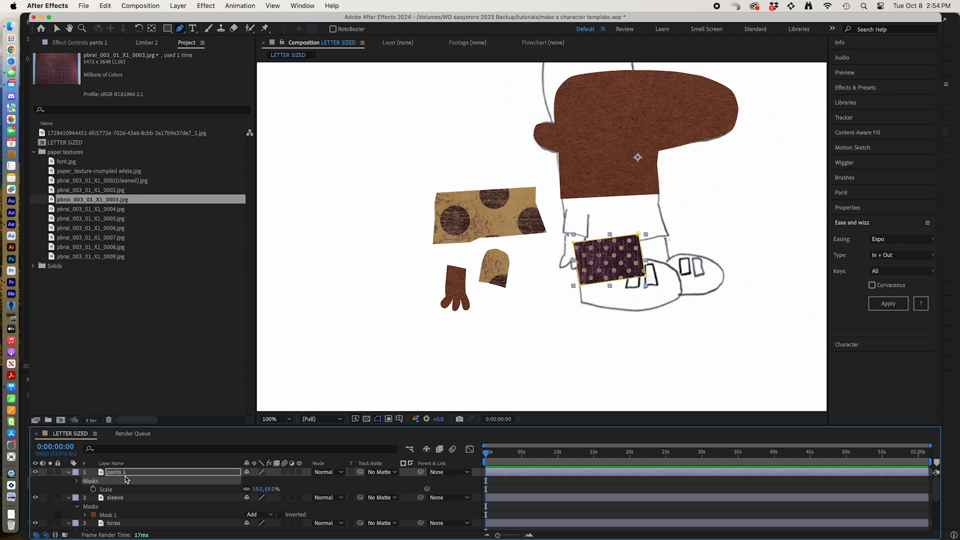
- Duplicate pants 1 as pants 2, delete the copy's mask and shift its texture down over the back leg
key(super+d)
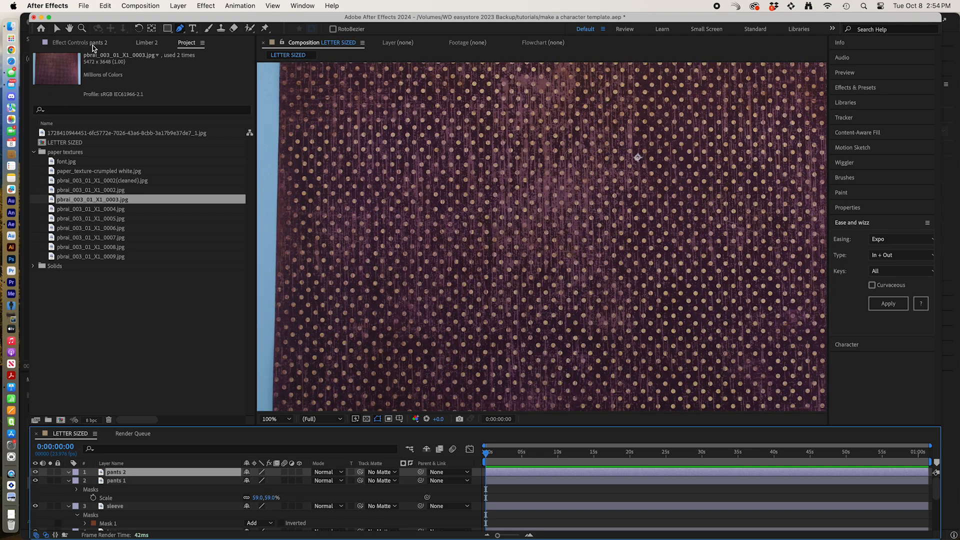
click(59, 28)
drag(702, 327, 737, 413)
drag(687, 373, 781, 206)
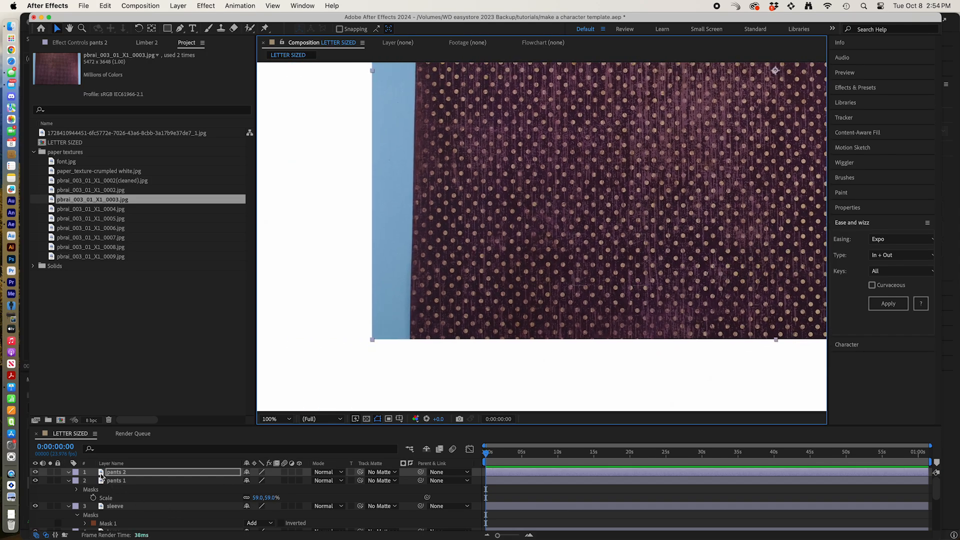
- Reorder the pants 2 layer so it sits directly below pants 1
click(34, 472)
click(34, 472)
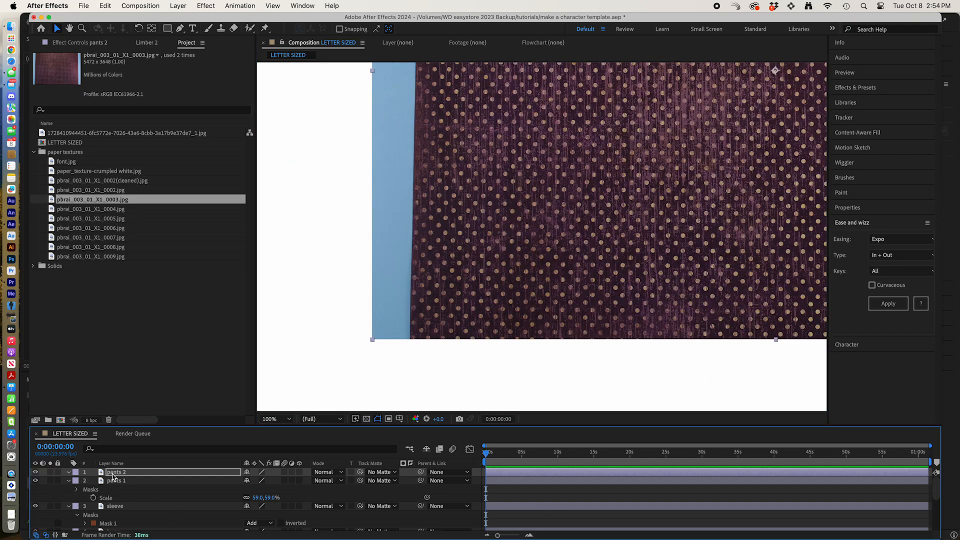
drag(114, 474, 120, 482)
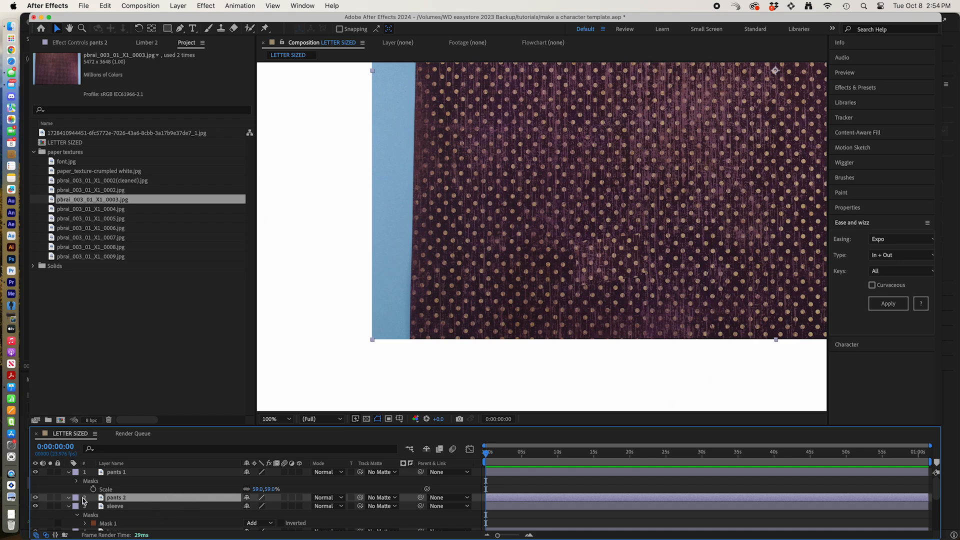
- Mask the pants 2 layer to the sketched back pant leg, overlapping the front leg, hiding the layer while tracing
click(35, 498)
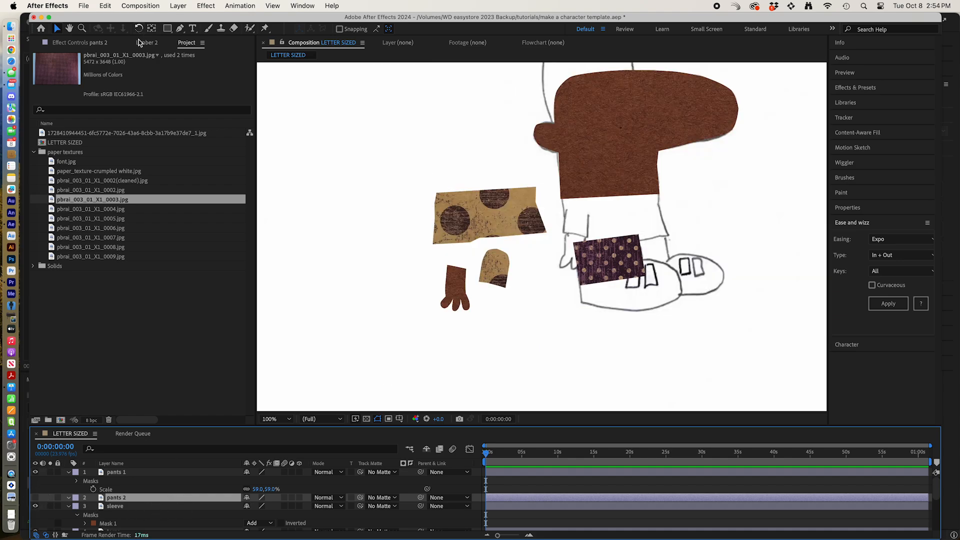
click(181, 30)
scroll(640, 245, up, 2)
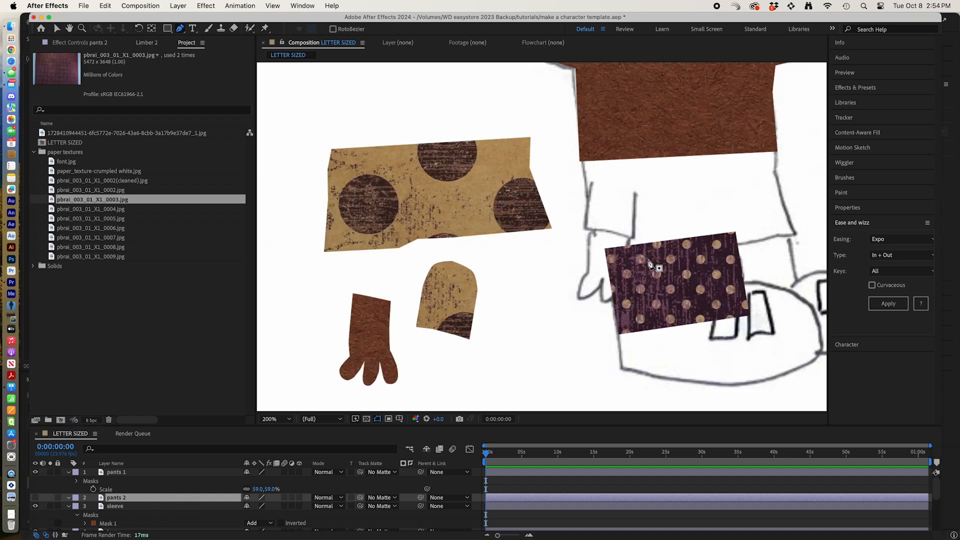
click(577, 314)
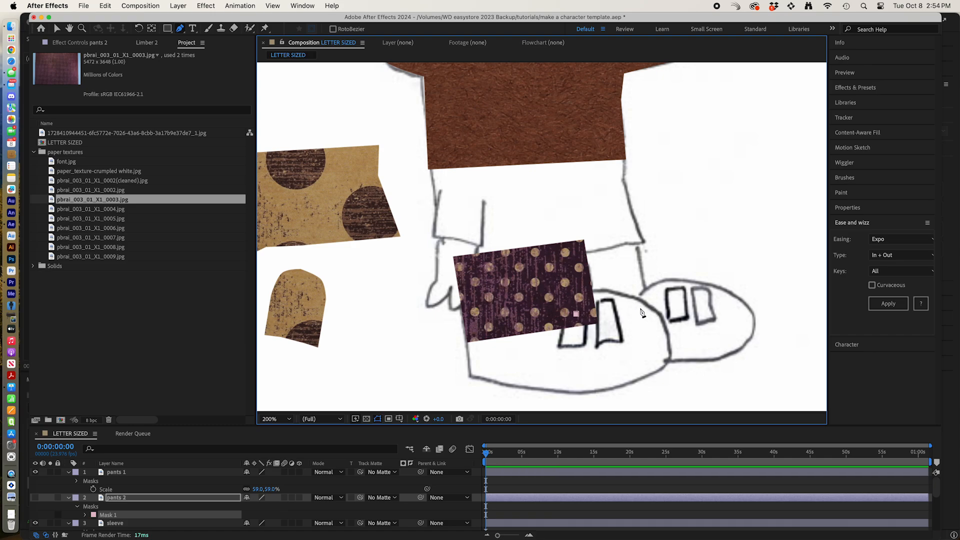
click(651, 306)
click(634, 233)
click(527, 249)
click(541, 319)
click(575, 314)
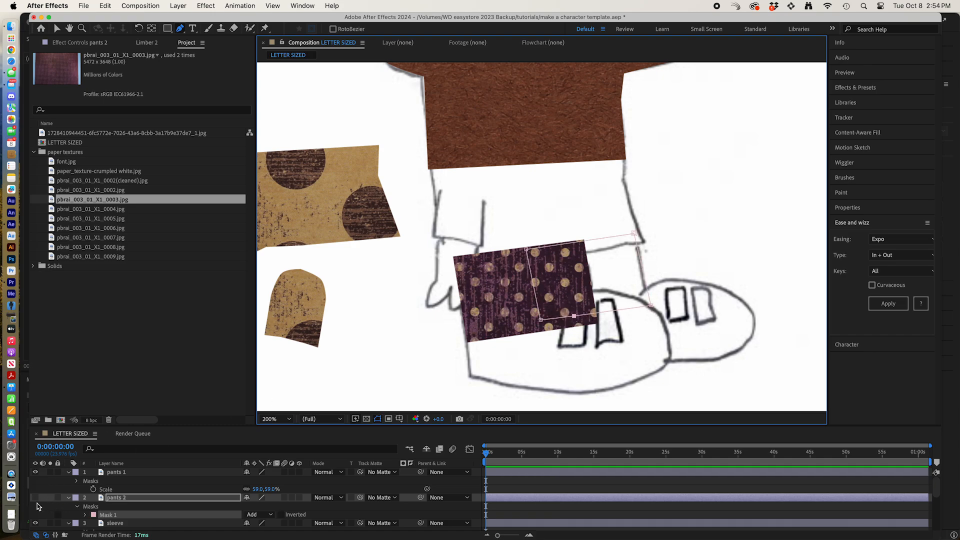
click(36, 499)
key(comma)
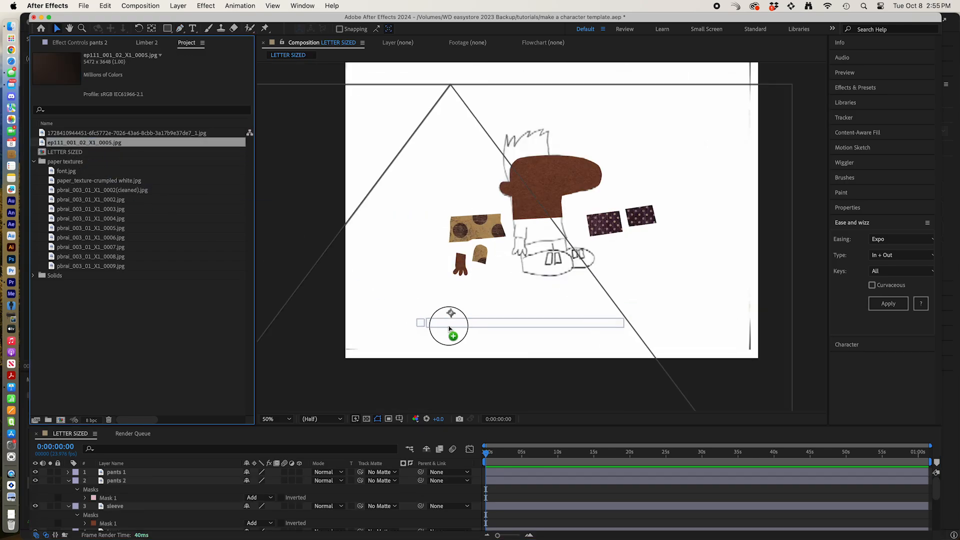
- Add the ep111_001_02_X1_0005.jpg texture as the top layer, rotated 180°, and hide it to reveal the sketch
drag(450, 325, 520, 473)
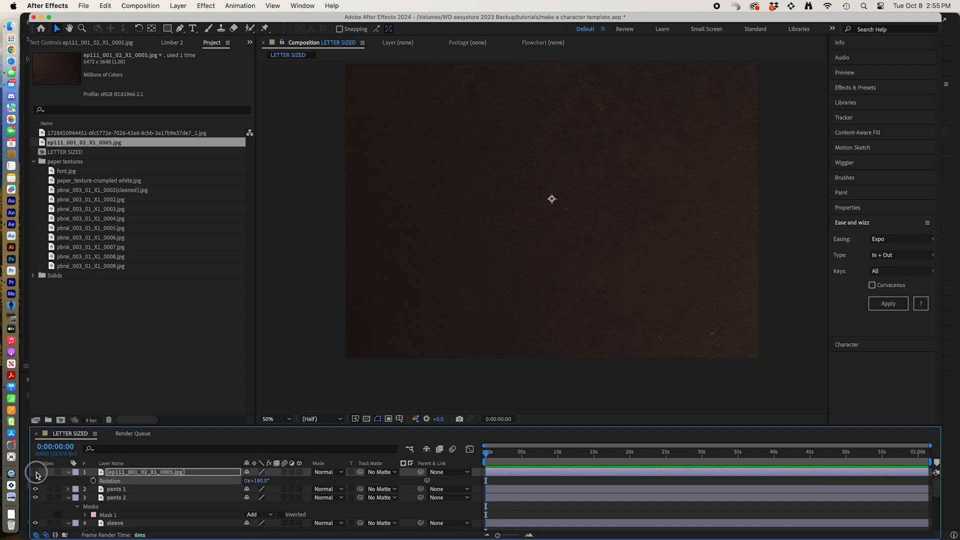
click(36, 472)
key(slash)
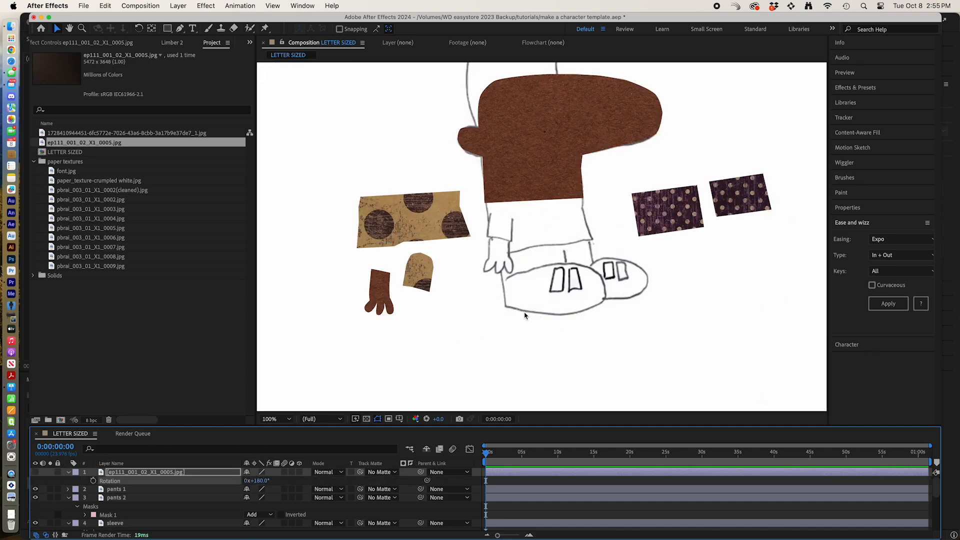
- Trace a closed Pen mask around the sketched front shoe on the dark brown texture layer and show the layer
click(176, 31)
scroll(534, 337, up, 2)
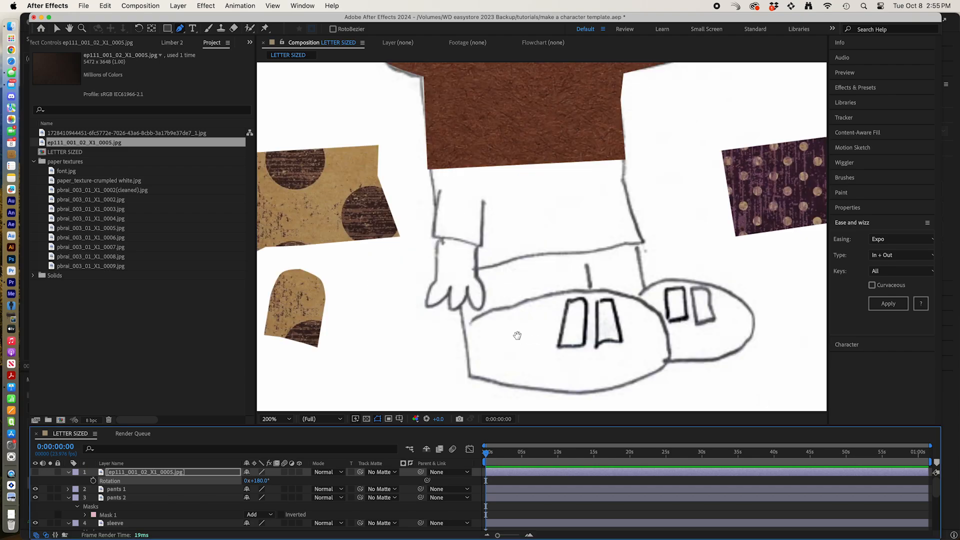
click(448, 264)
click(454, 311)
click(534, 326)
click(580, 329)
click(639, 307)
click(652, 290)
click(649, 256)
click(635, 240)
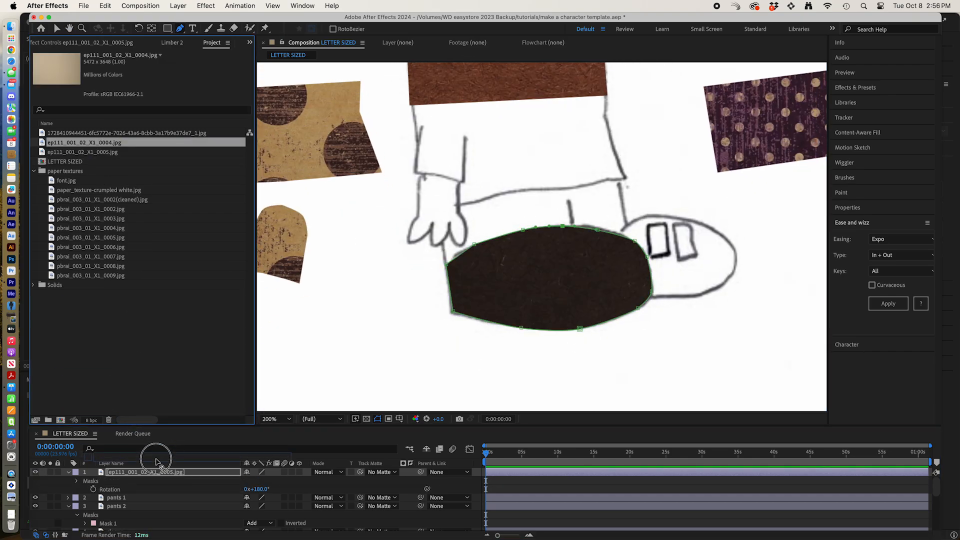
- Add the ep111_001_02_X1_0004.jpg texture as the top layer of the composition
key(super+slash)
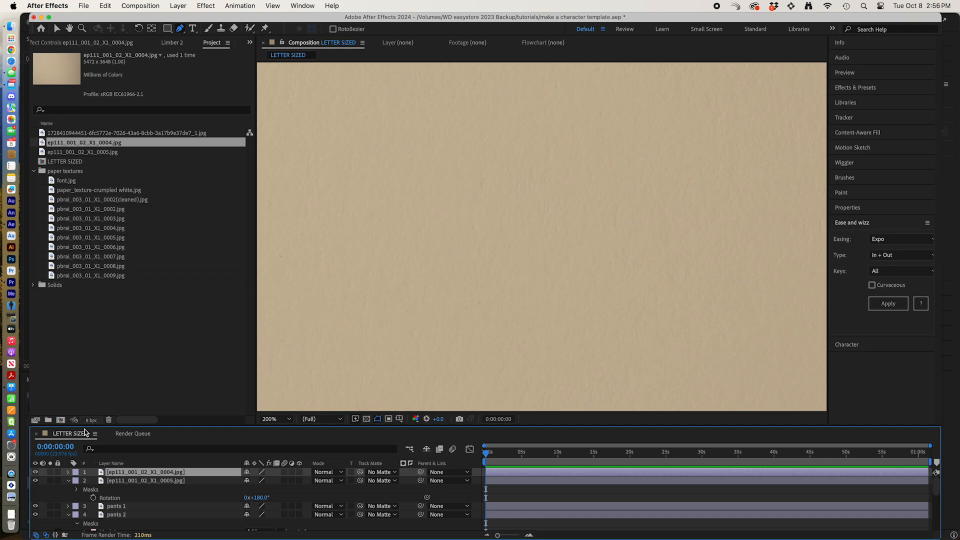
- Mask the tan texture layer to the two sketched lace shapes on the front shoe, hiding both shoe layers while tracing
click(35, 472)
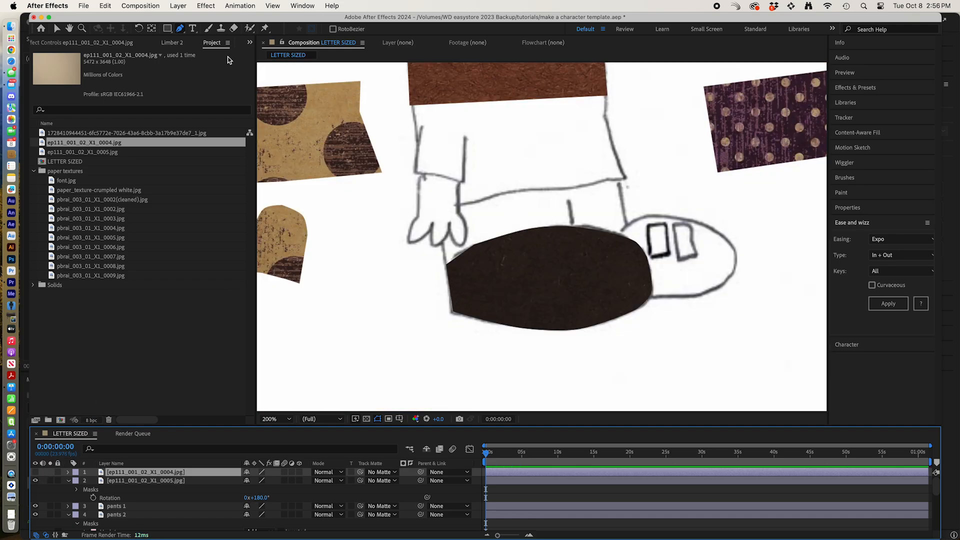
click(35, 481)
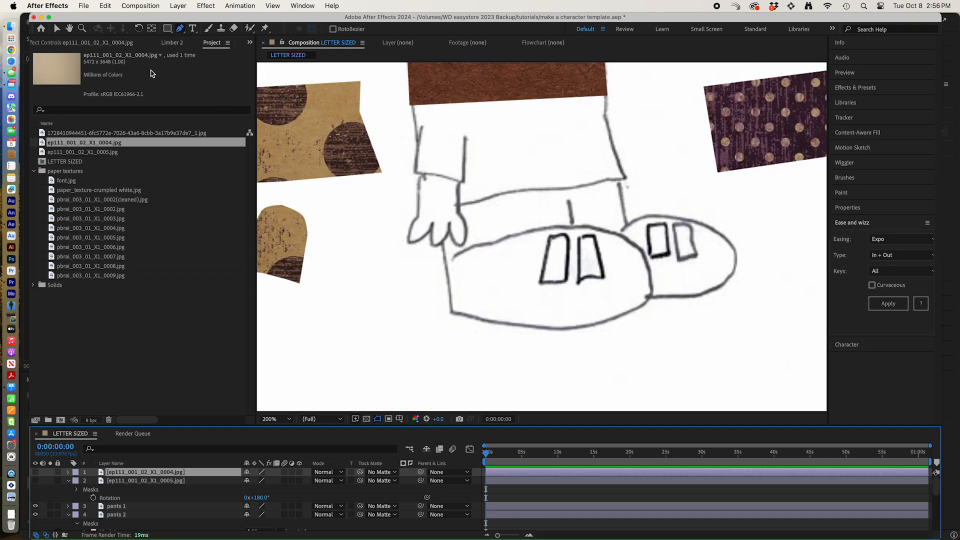
click(182, 32)
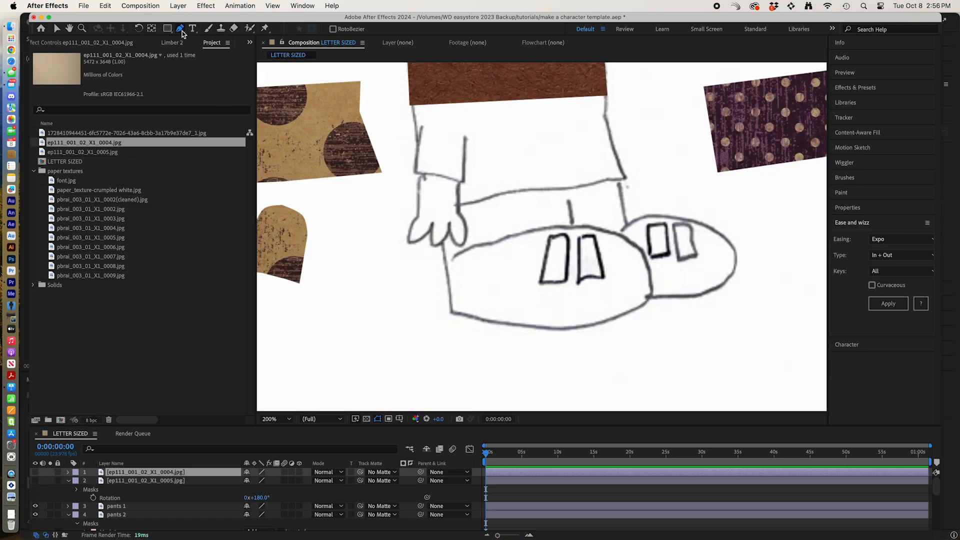
click(548, 239)
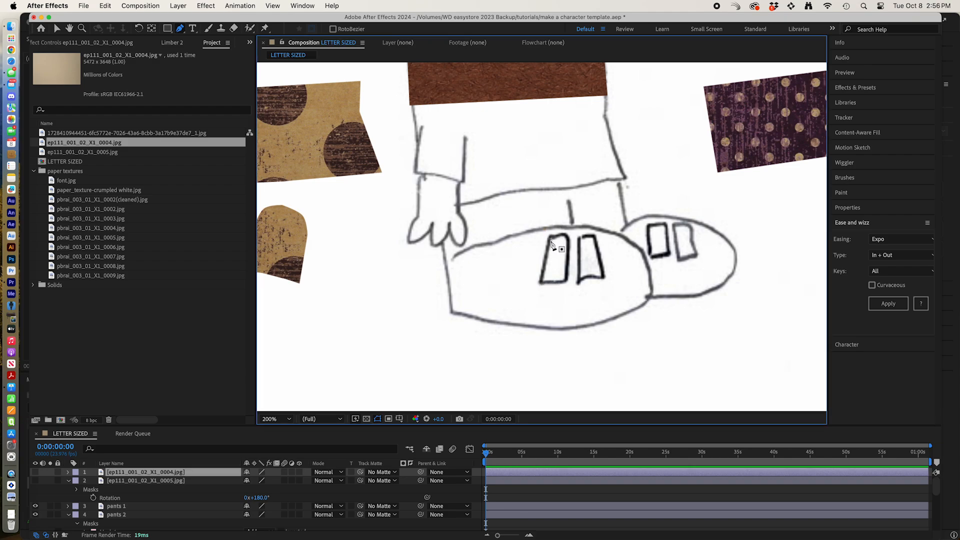
click(565, 284)
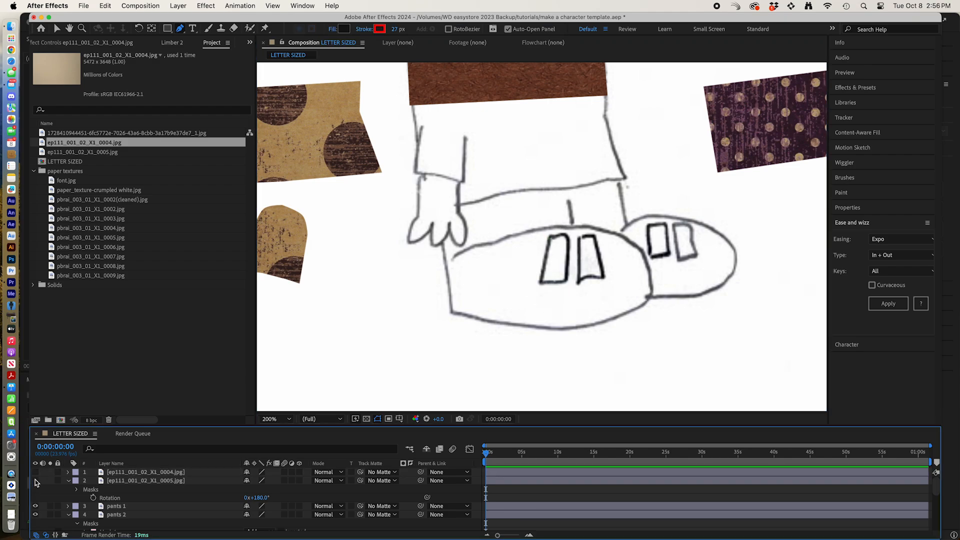
click(36, 472)
click(35, 480)
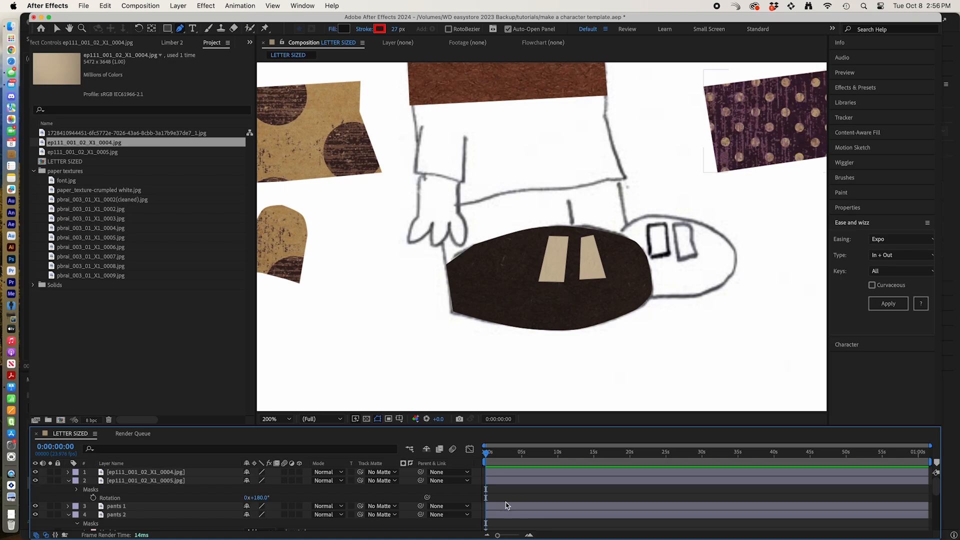
- Duplicate the dark shoe and tan lace layers together and place the copies above the originals in the layer stack
key(ctrl+Up)
click(349, 510)
scroll(564, 302, down, 3)
scroll(564, 305, up, 2)
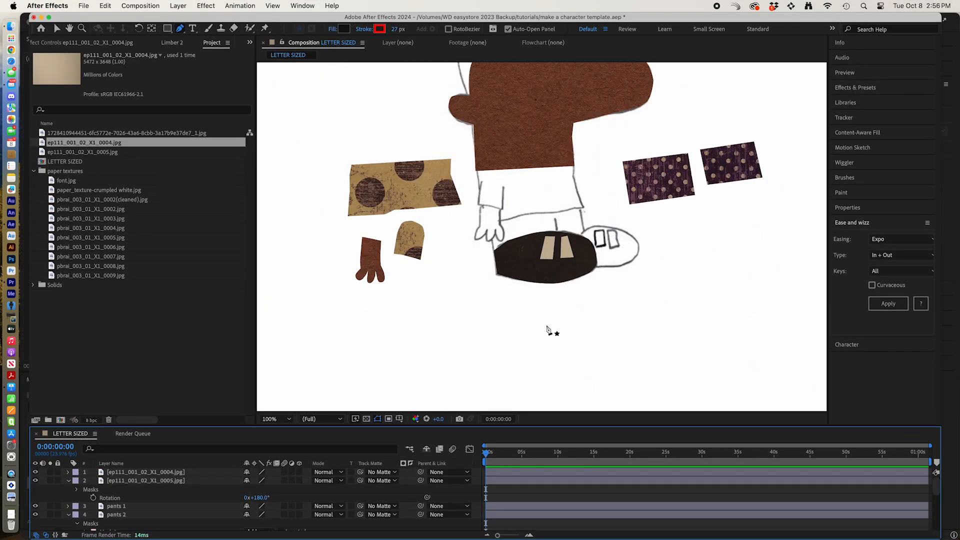
click(144, 474)
shift+click(144, 481)
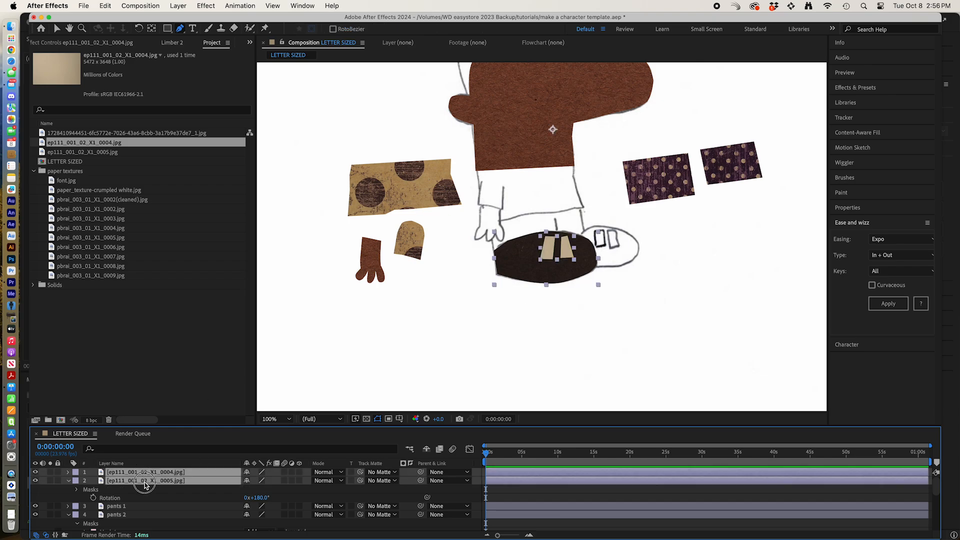
click(68, 474)
click(69, 472)
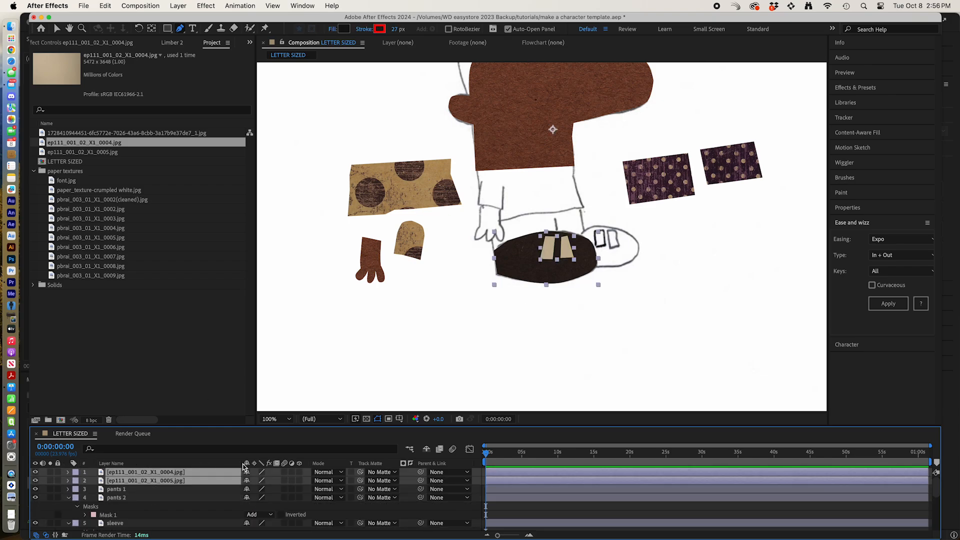
key(super+d)
drag(188, 490, 185, 479)
- Move the duplicated shoe with its laces below the sketch, and place the original shoe pair of layers beside it
click(57, 28)
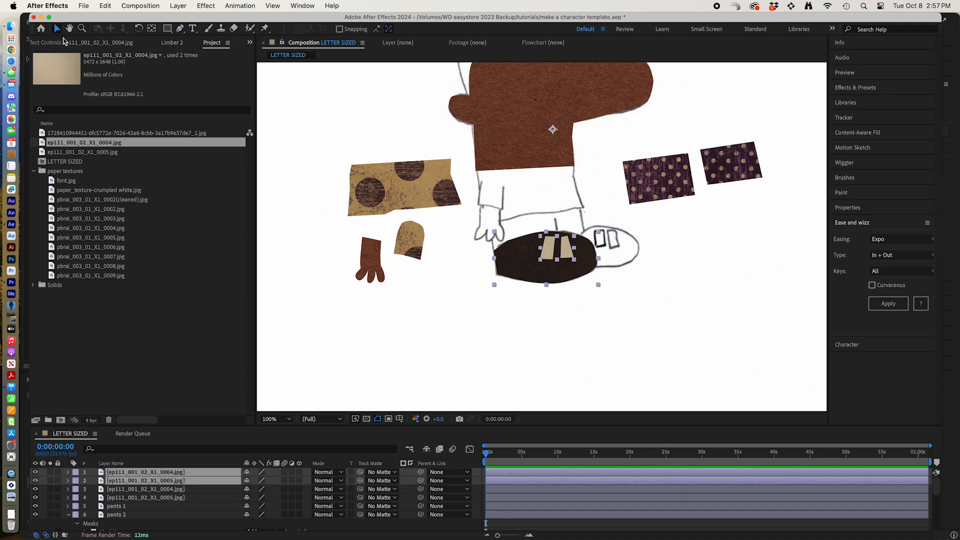
drag(565, 267, 555, 327)
click(165, 490)
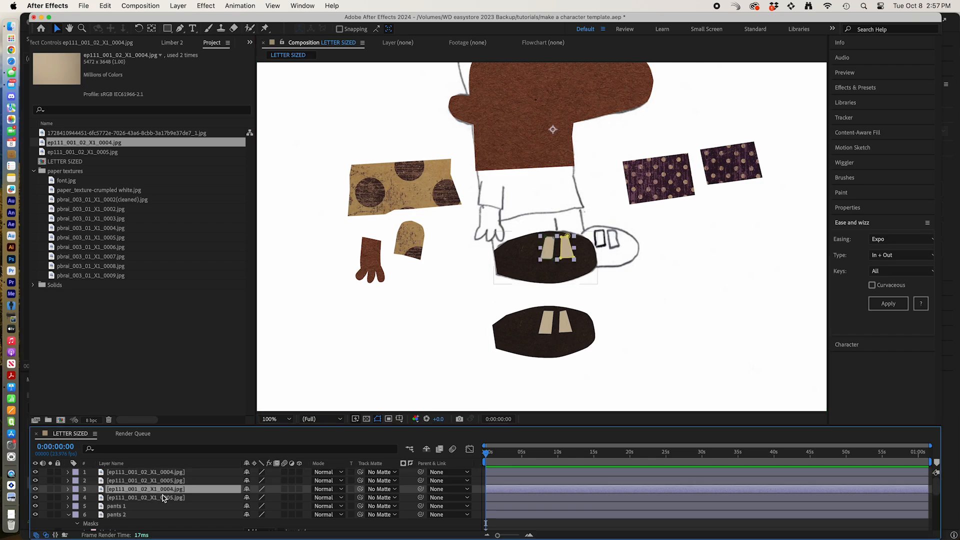
shift+click(165, 498)
drag(573, 275, 681, 327)
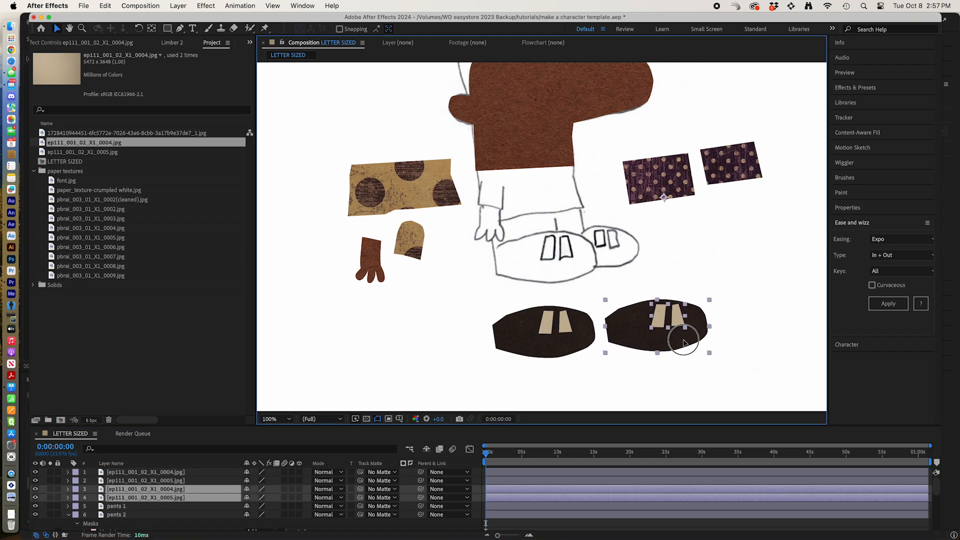
- Scale the original shoe and its laces to 88% and adjust their position beside the larger copy
key(s)
drag(257, 497, 260, 500)
mouse_move(668, 326)
mouse_down()
mouse_move(611, 263)
mouse_move(670, 350)
mouse_up()
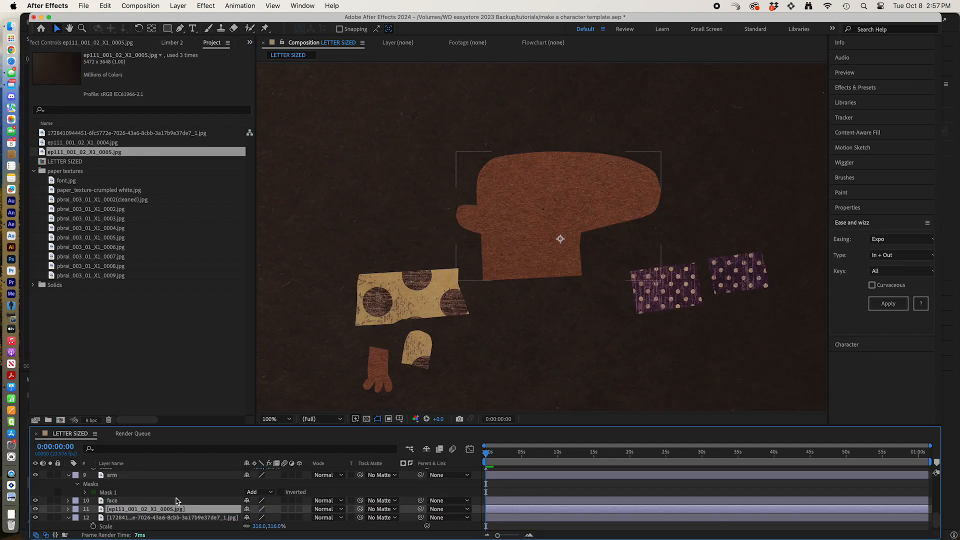
- Mask the dark brown texture layer beneath the face to the sketched spiky hair, hiding the layer while tracing and showing it again
click(35, 517)
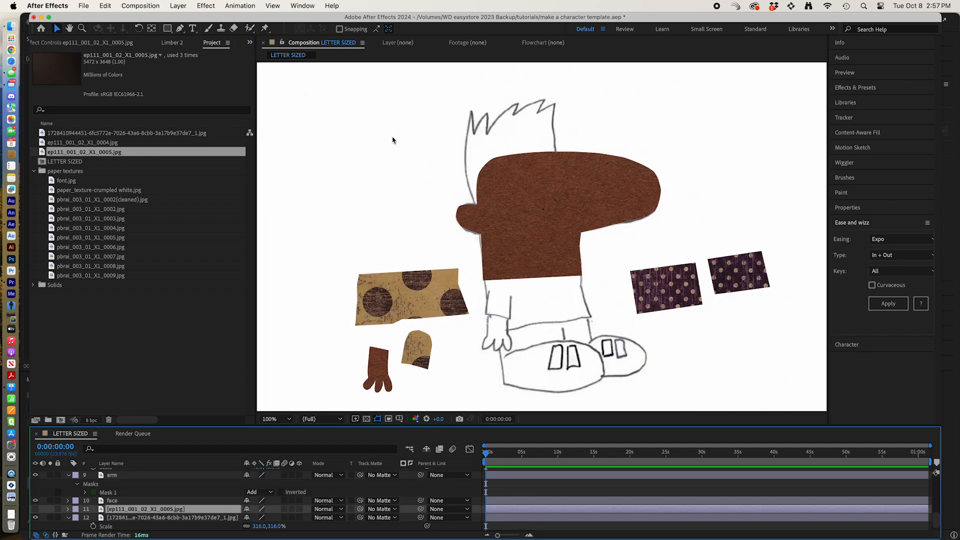
click(176, 32)
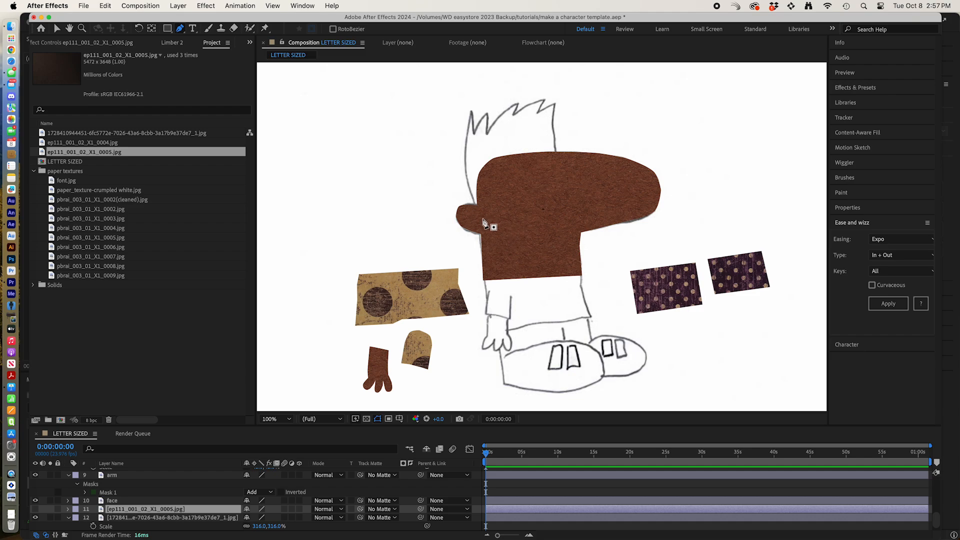
click(483, 218)
click(466, 178)
click(467, 139)
click(471, 106)
click(476, 130)
click(489, 109)
click(490, 132)
click(523, 97)
click(518, 116)
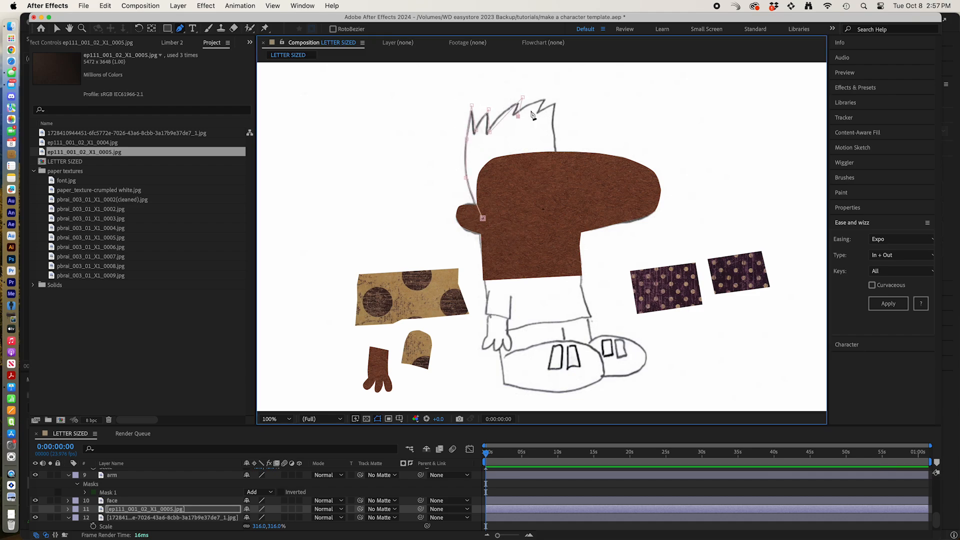
click(553, 139)
click(556, 172)
click(483, 218)
drag(552, 120, 495, 124)
click(35, 509)
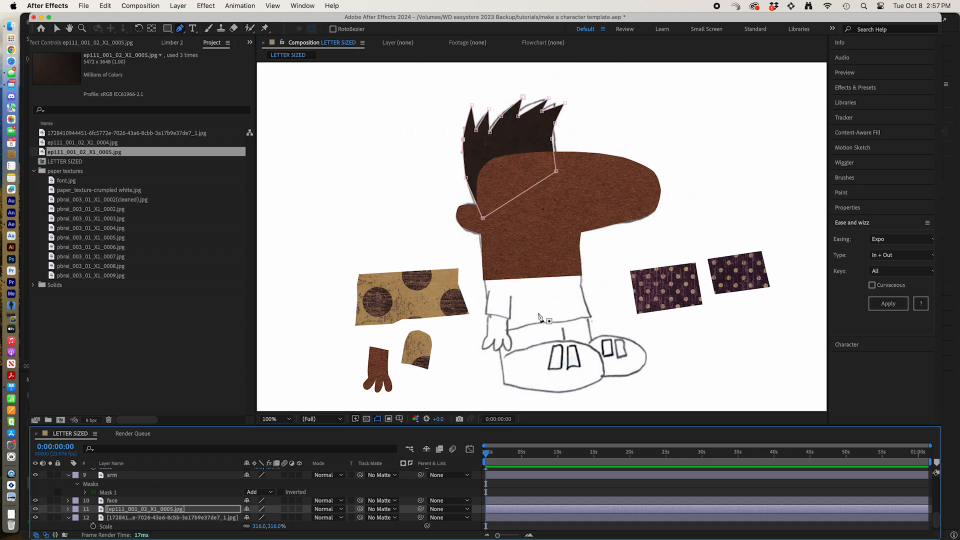
click(549, 485)
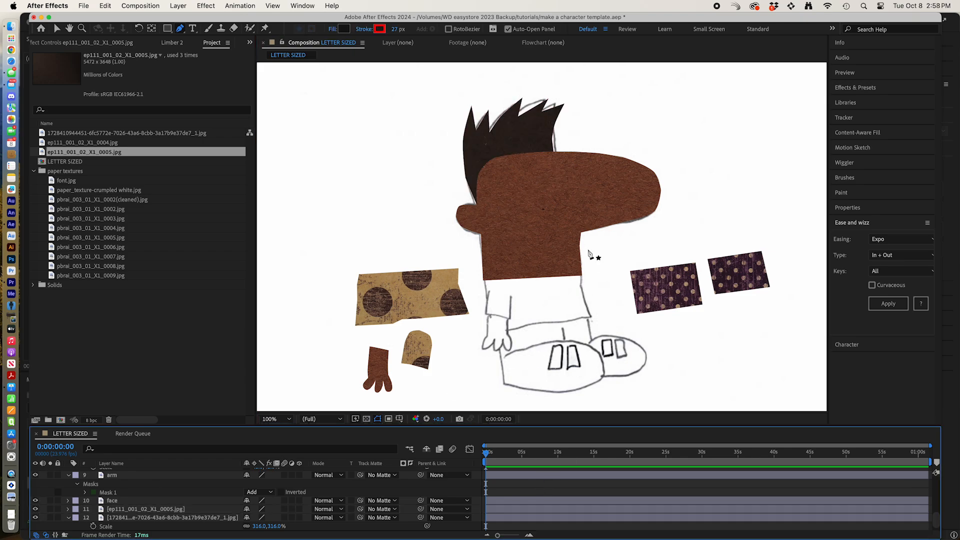
- Add the ep111_001_02_X1_0004.jpg texture as the top layer and brighten it with a Curves effect, raising the RGB curve's upper middle
scroll(590, 253, down, 2)
key(period)
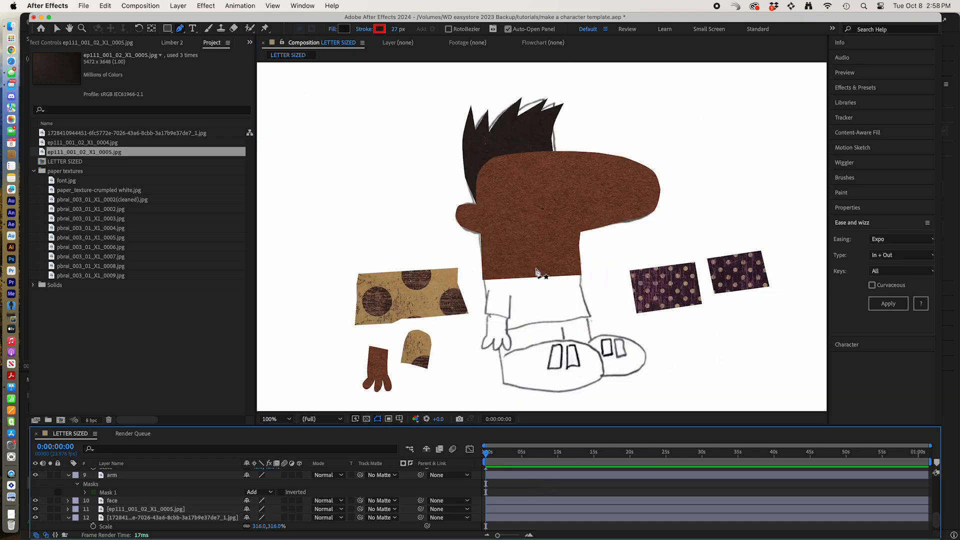
key(comma)
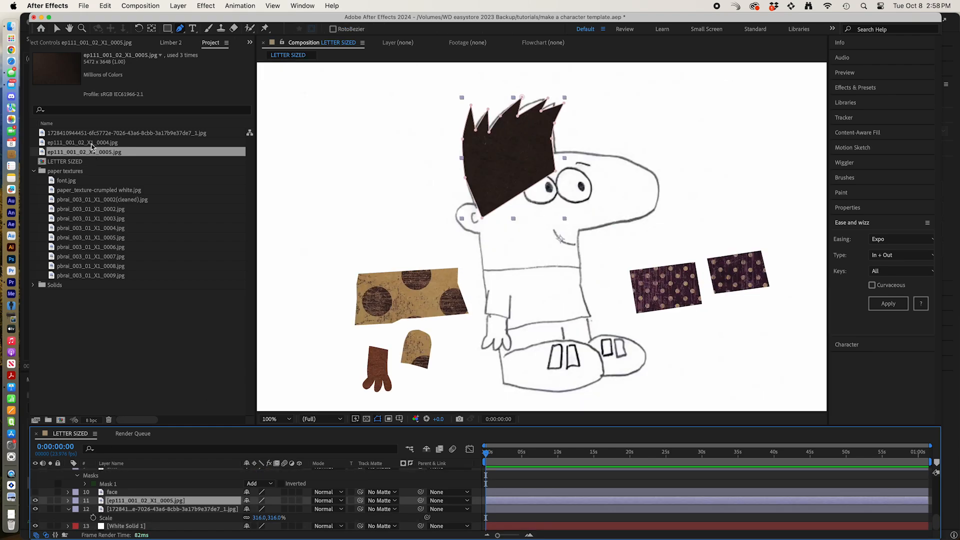
drag(91, 144, 182, 522)
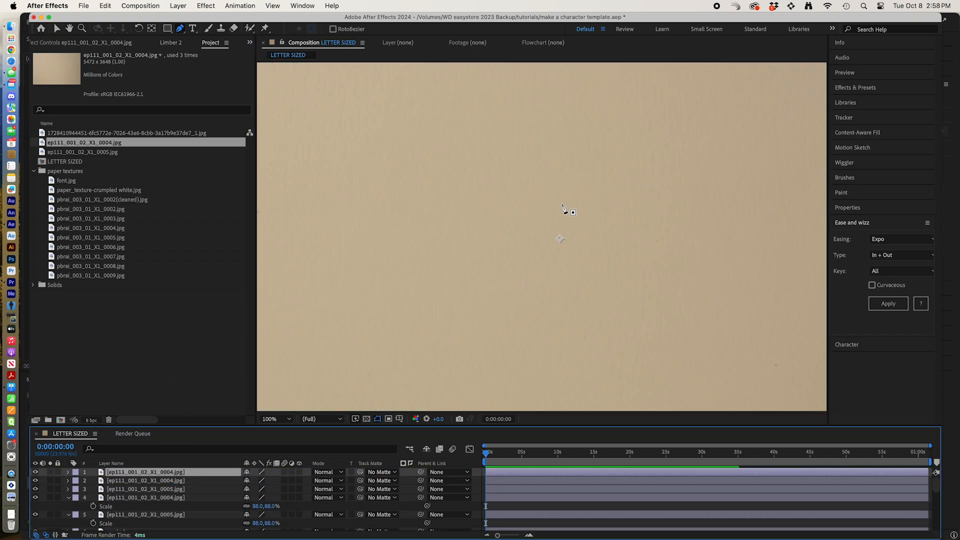
click(215, 5)
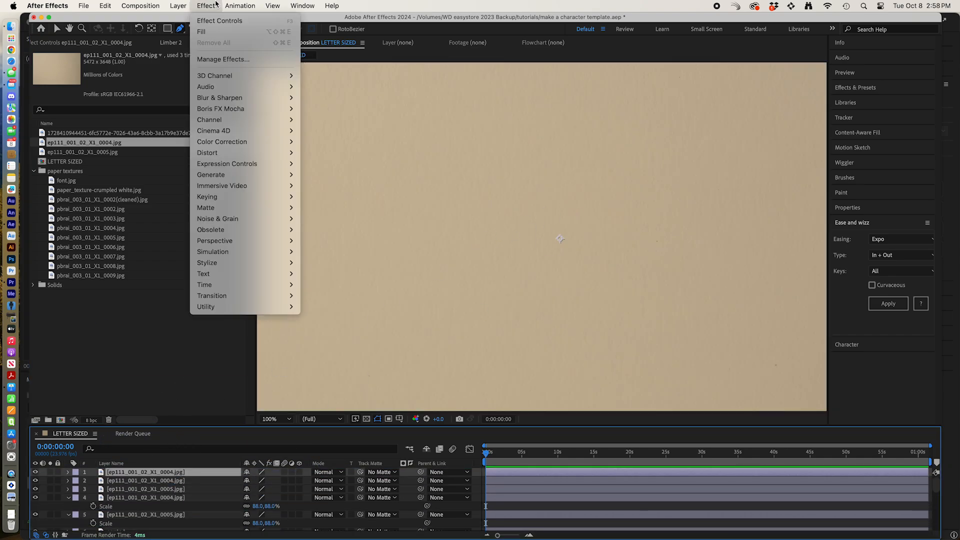
mouse_move(283, 145)
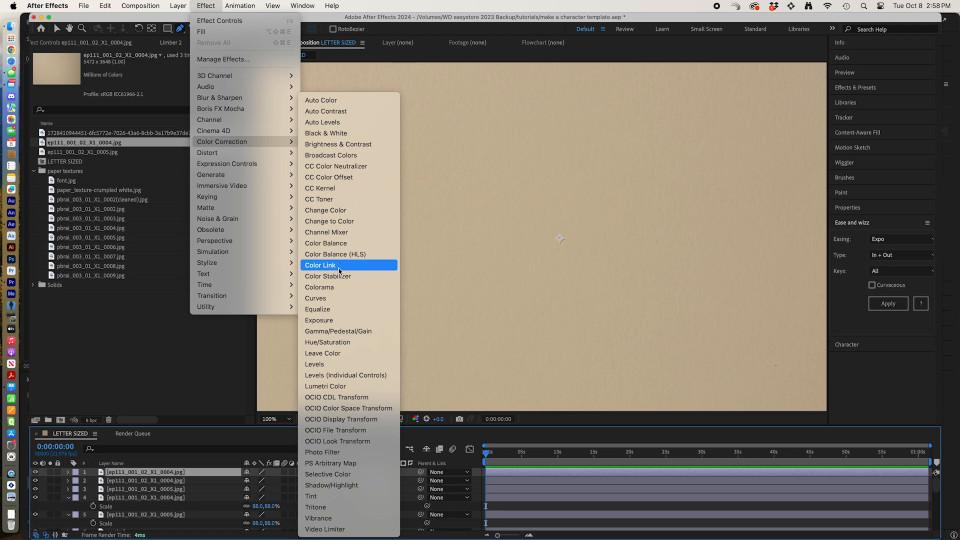
click(320, 298)
drag(122, 161, 120, 131)
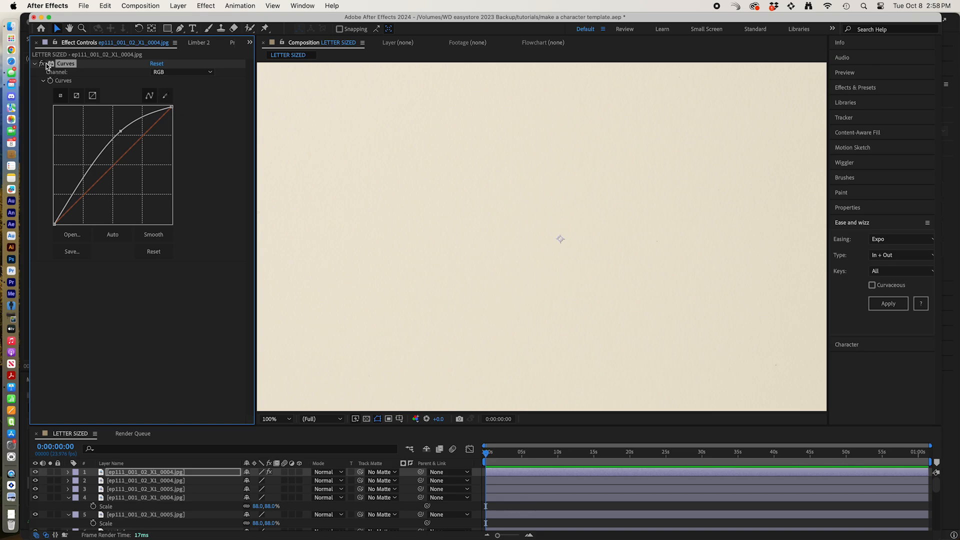
- Hide the brightened texture layer to reveal the sketched eyes for tracing with the Pen tool
click(35, 472)
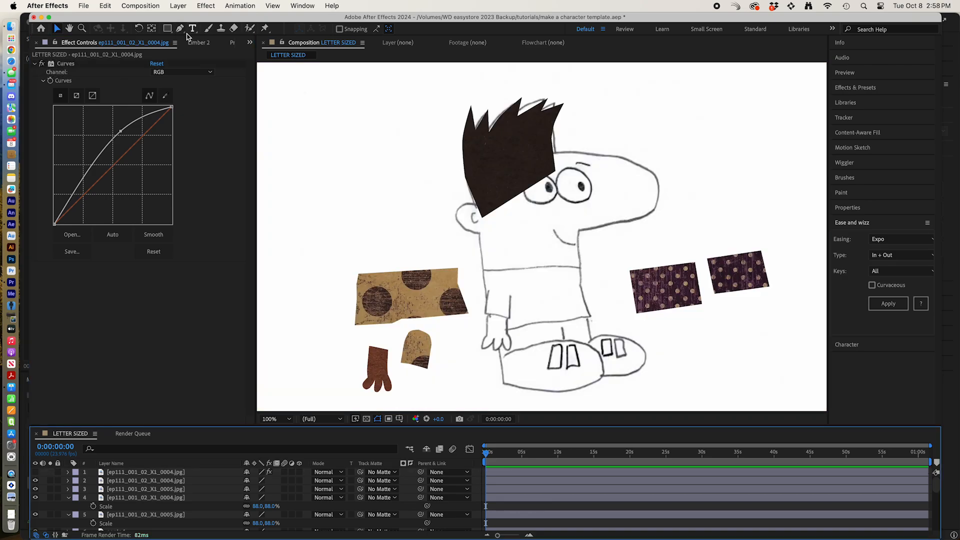
click(180, 28)
scroll(526, 161, up, 1)
click(580, 240)
key(super+z)
key(super+z)
- Trace a closed mask with a smooth outline around the sketched back eye on the hidden brightened texture layer
click(149, 472)
click(35, 473)
click(559, 188)
click(521, 225)
click(523, 204)
click(538, 191)
click(560, 188)
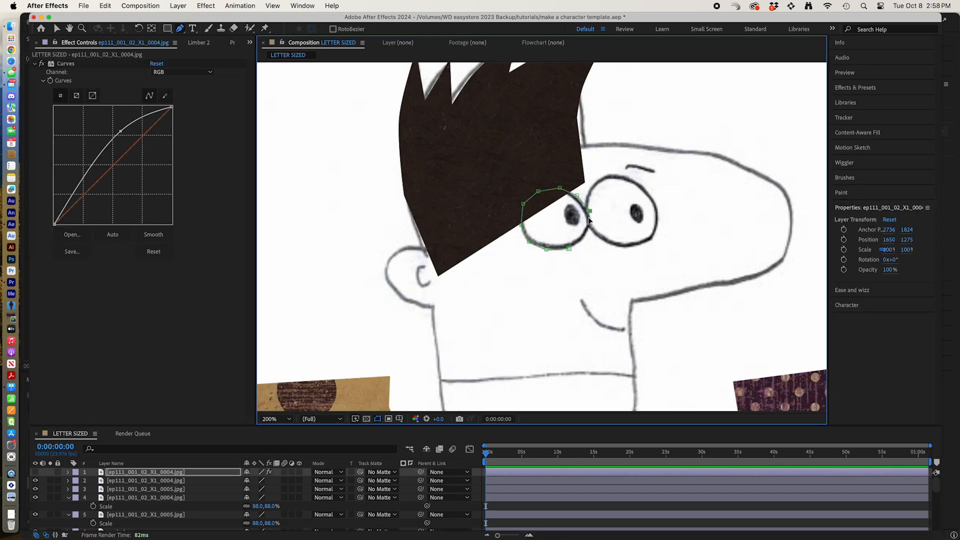
key(v)
double_click(524, 205)
click(590, 266)
- Trace a second closed, smooth mask around the sketched front eye, nearer the nose, on the same texture layer
click(180, 29)
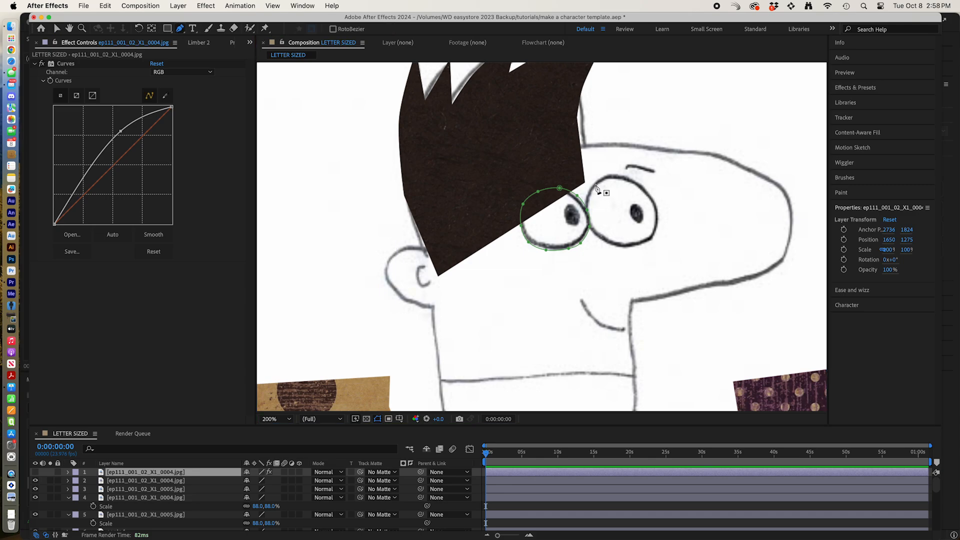
click(596, 184)
click(638, 186)
click(655, 219)
click(649, 239)
click(627, 246)
click(596, 230)
click(596, 184)
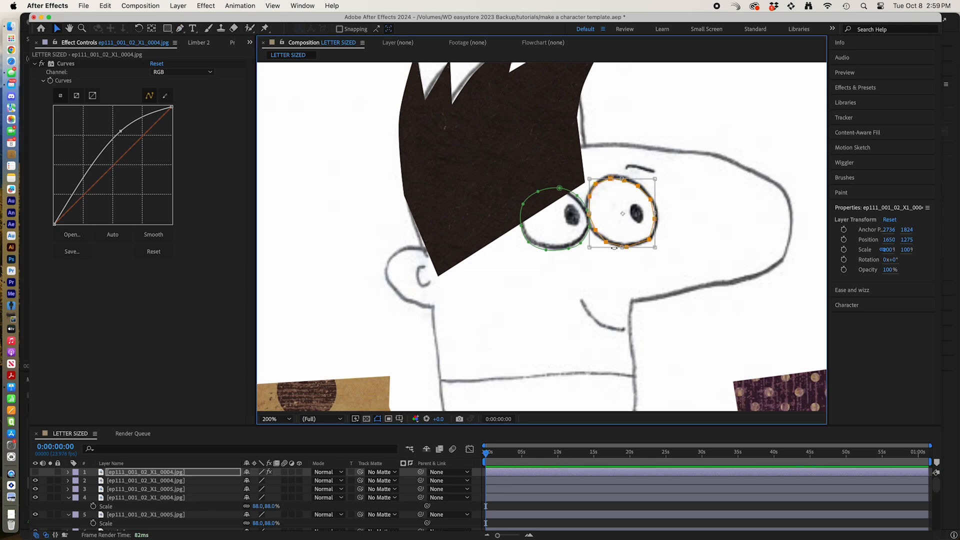
key(v)
double_click(646, 238)
click(281, 487)
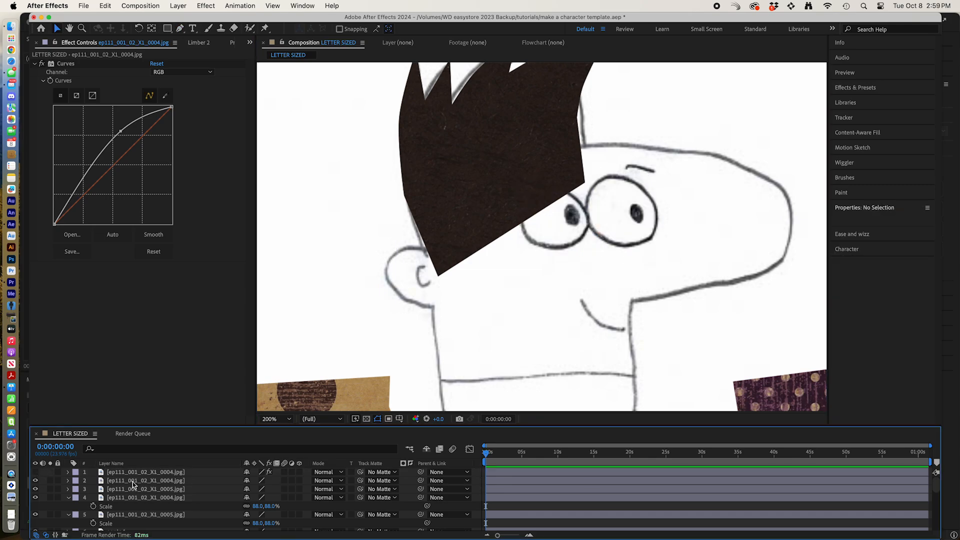
- Add the ep111_001_02_X1_0005.jpg texture as the top layer of the composition
click(198, 42)
click(233, 43)
drag(84, 153, 159, 468)
- Rename the masked eye texture layer to eyes and the dark brown texture layer above it to pupils
click(145, 481)
key(Return)
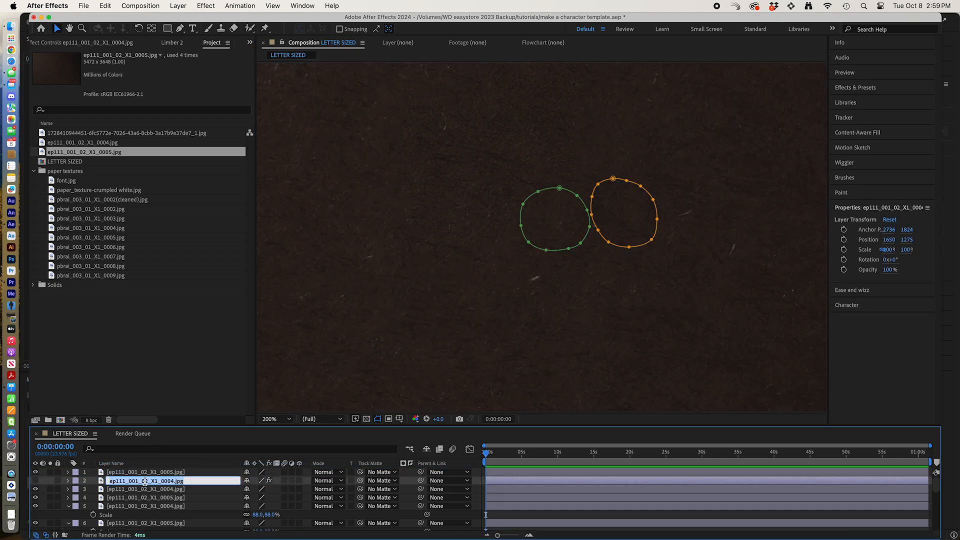
text(eyes)
click(144, 472)
key(Return)
text(pupils)
click(139, 491)
- Mask the pupils layer to the two sketched pupils, hiding the pupils and eyes layers while tracing and showing both again
click(141, 473)
click(36, 472)
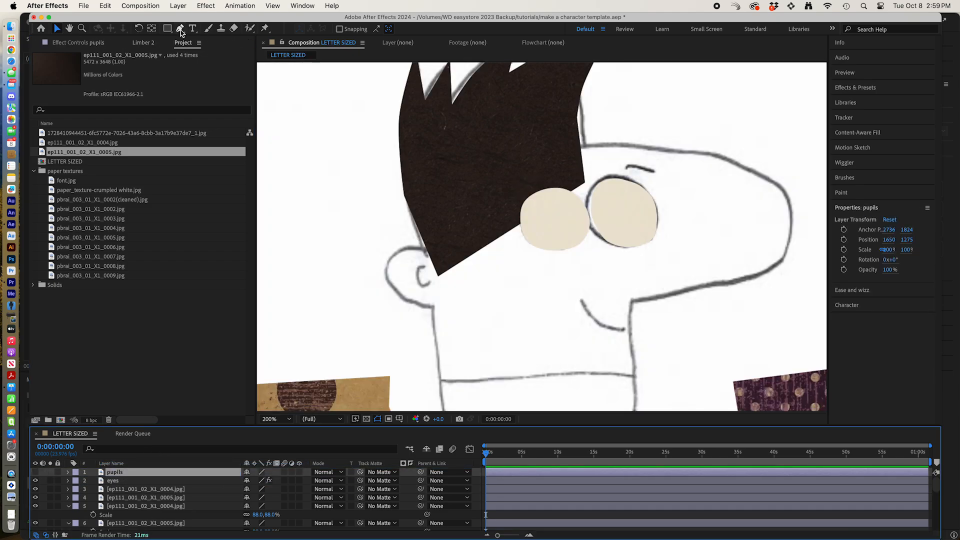
click(180, 28)
click(575, 226)
click(567, 222)
click(578, 208)
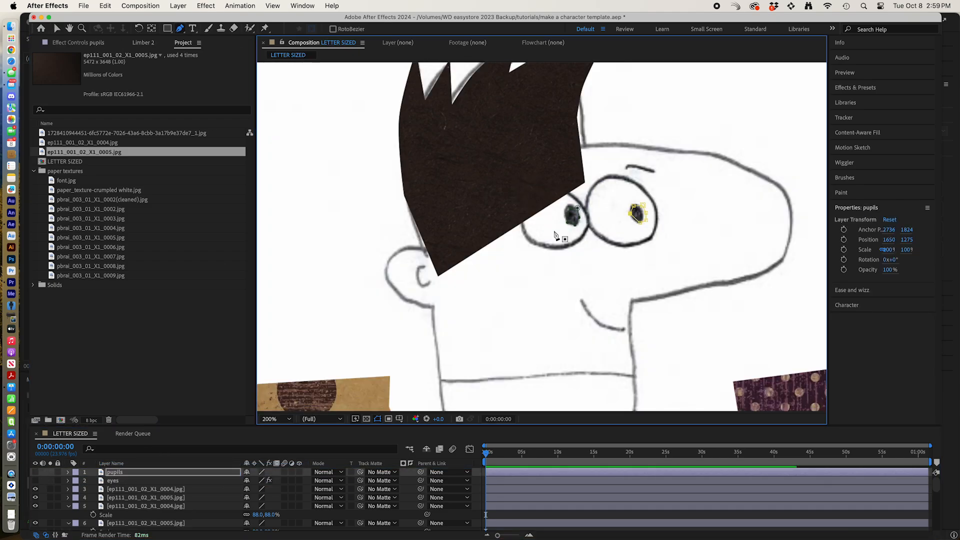
click(36, 481)
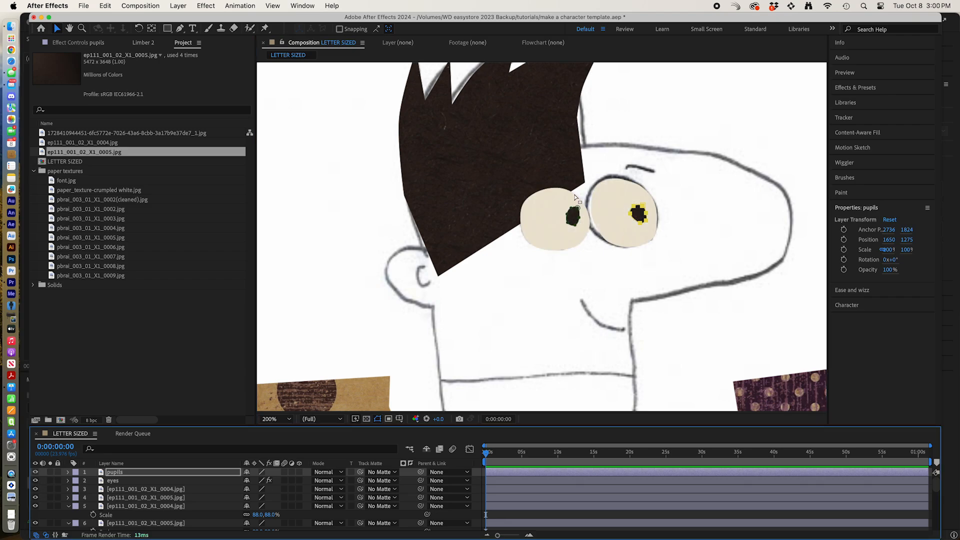
- Turn the face layer's visibility back on beneath the eyes and pupils
scroll(535, 320, down, 2)
click(116, 490)
scroll(71, 495, down, 5)
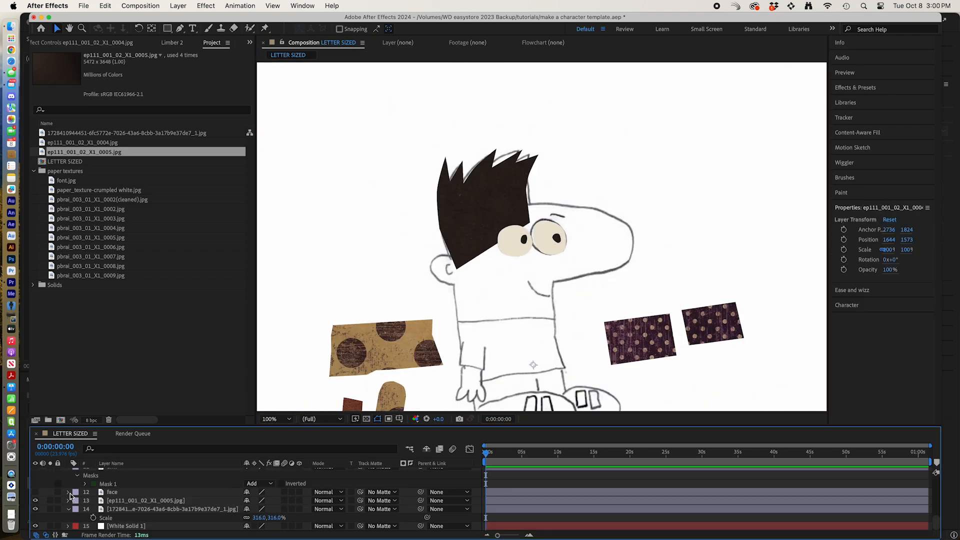
click(36, 492)
- Duplicate the pupils layer at the top of the layer stack and activate the Pen tool
scroll(38, 492, up, 8)
click(132, 472)
key(period)
key(super+d)
key(g)
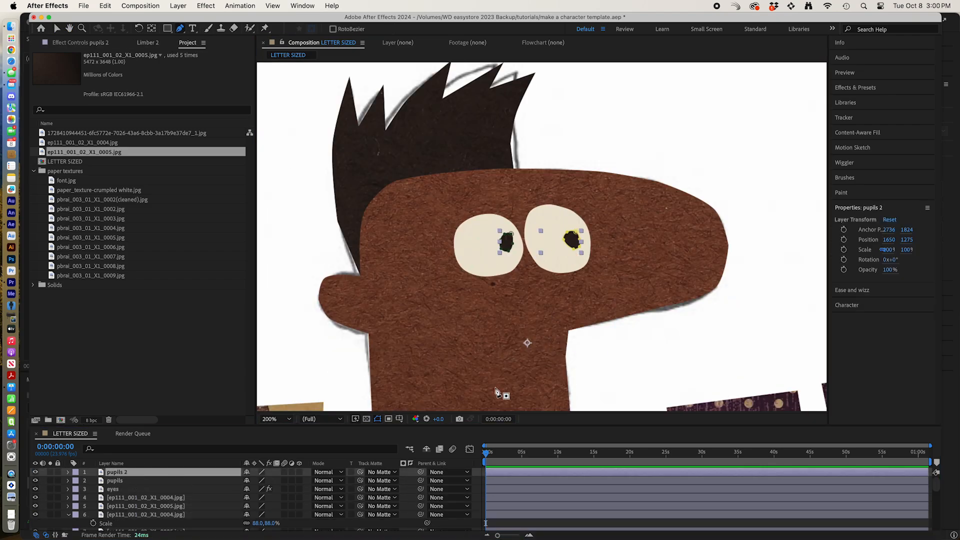
- Mask the pupils 2 layer to the sketched mouth and eyebrows, hiding the face layer while tracing and showing it again
scroll(81, 516, down, 4)
scroll(80, 515, down, 5)
click(36, 514)
click(513, 328)
click(520, 326)
click(527, 340)
click(542, 349)
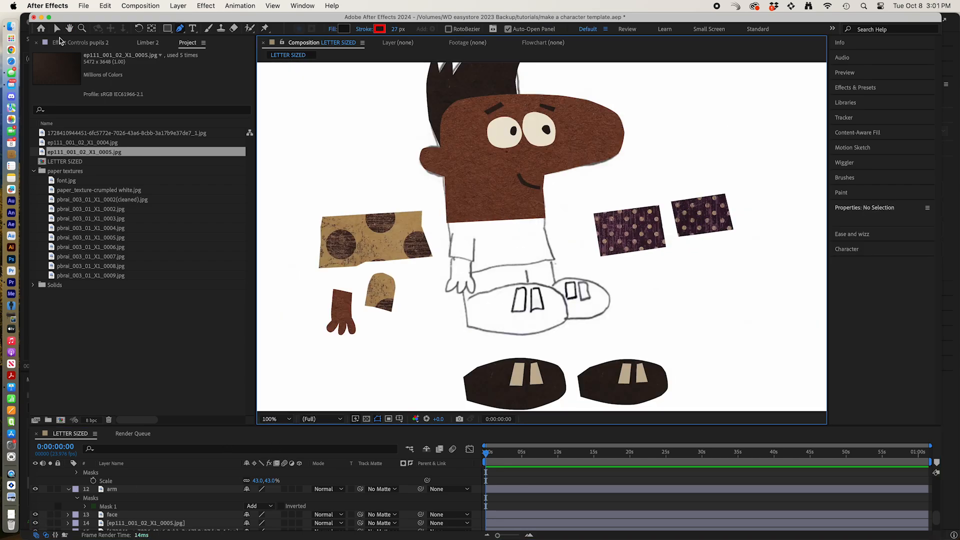
- Move both shoes, each together with its light stripes, up onto the sketched feet of the character
click(57, 28)
scroll(133, 502, up, 8)
click(138, 498)
shift+click(141, 505)
mouse_move(522, 384)
mouse_down()
mouse_move(533, 322)
mouse_move(523, 312)
mouse_up()
click(145, 495)
shift+click(145, 511)
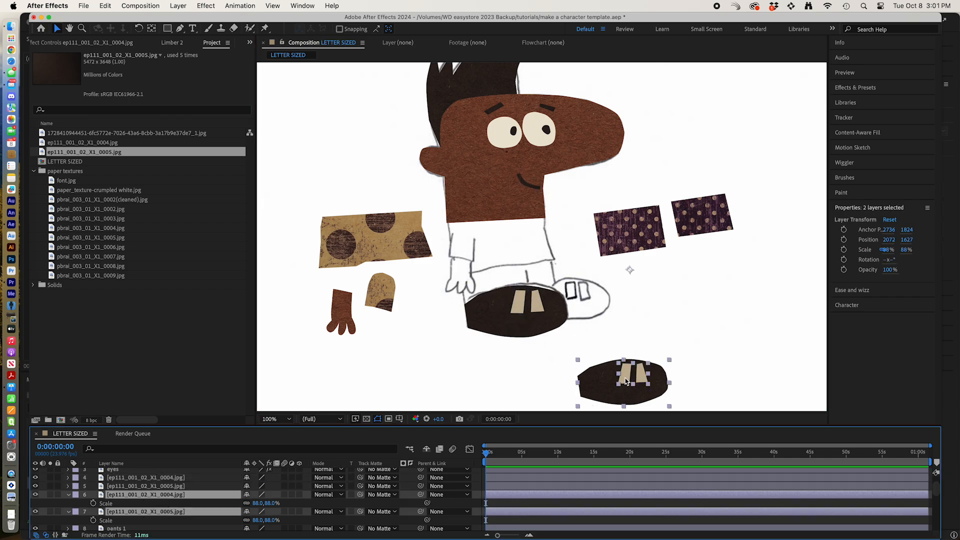
drag(625, 381, 575, 298)
- Place the two pants pieces, the torso, the sleeve and the arm onto their sketched positions on the body
drag(630, 230, 490, 278)
drag(702, 215, 530, 277)
click(404, 248)
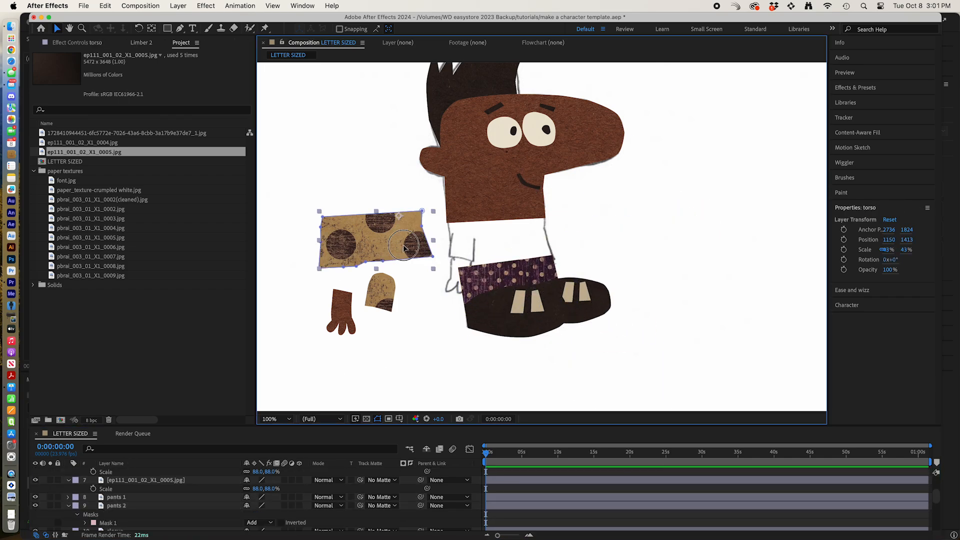
drag(404, 247, 530, 251)
drag(381, 292, 457, 252)
drag(342, 309, 458, 278)
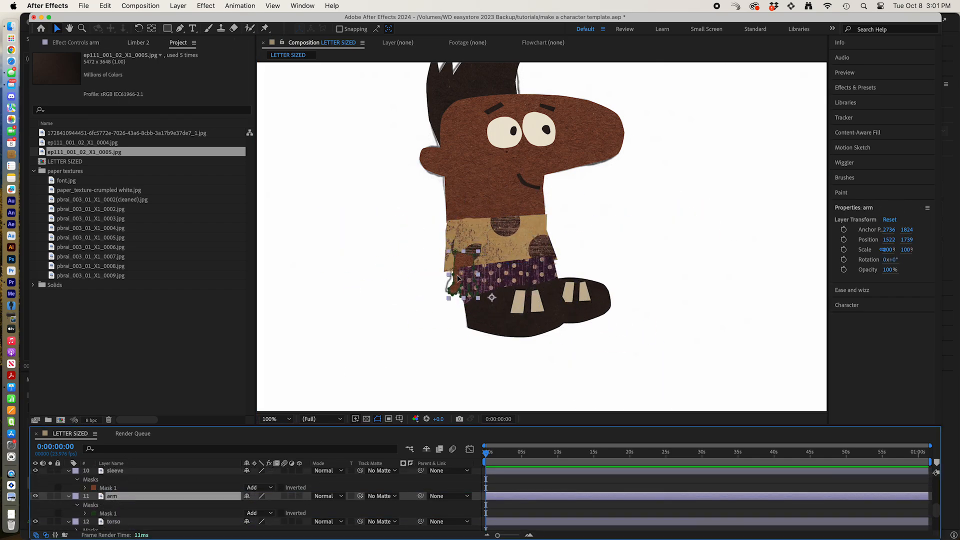
- Move the pants 1 and pants 2 layers below the torso layer in the layer stack
scroll(131, 493, up, 3)
click(129, 485)
shift+click(128, 476)
mouse_move(128, 476)
mouse_down()
mouse_move(141, 530)
mouse_move(138, 488)
mouse_up()
click(589, 244)
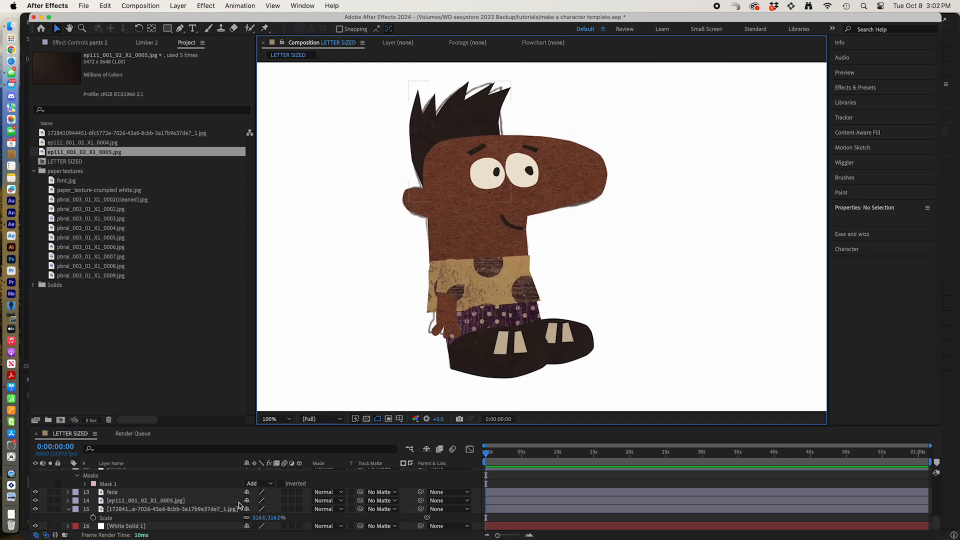
- Hide the sketch image layer so only the assembled paper character remains on the white background
scroll(494, 296, down, 4)
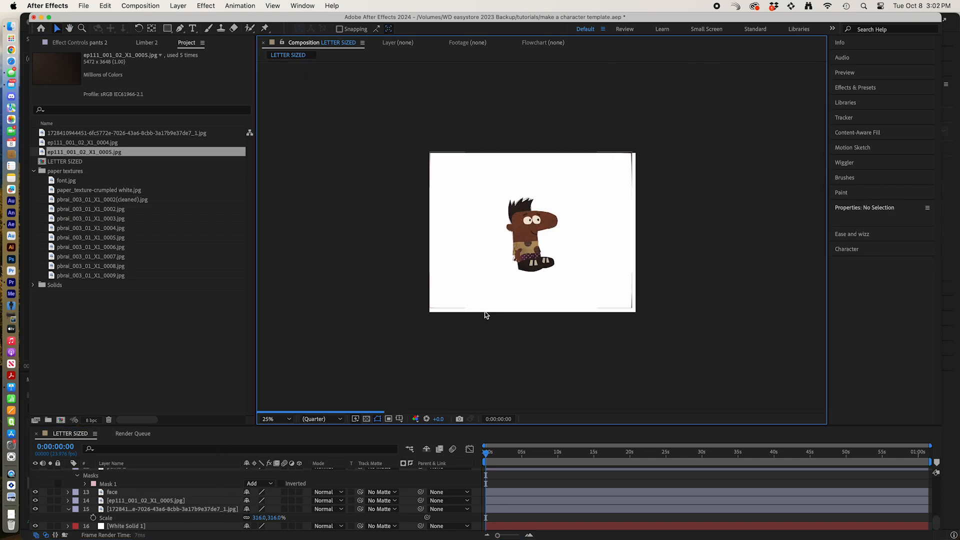
scroll(483, 322, up, 2)
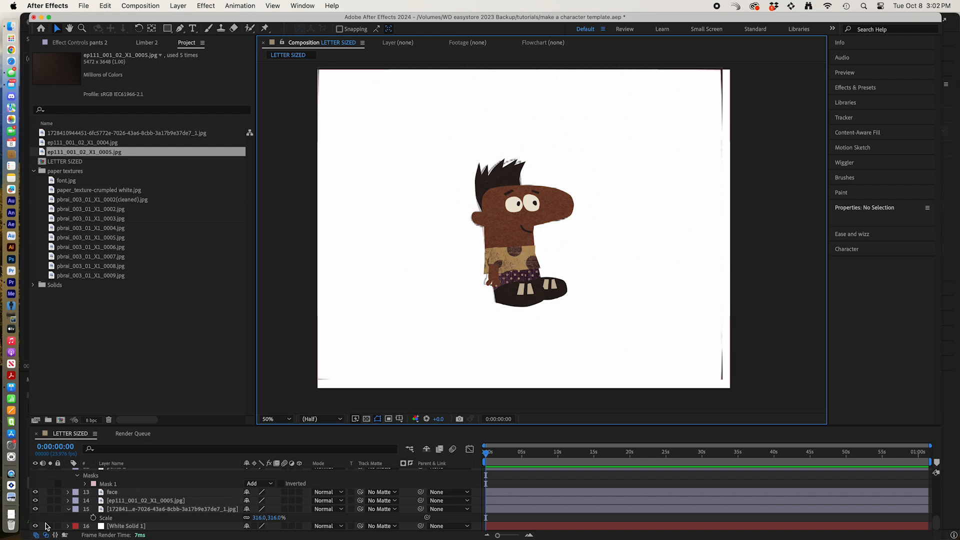
click(35, 509)
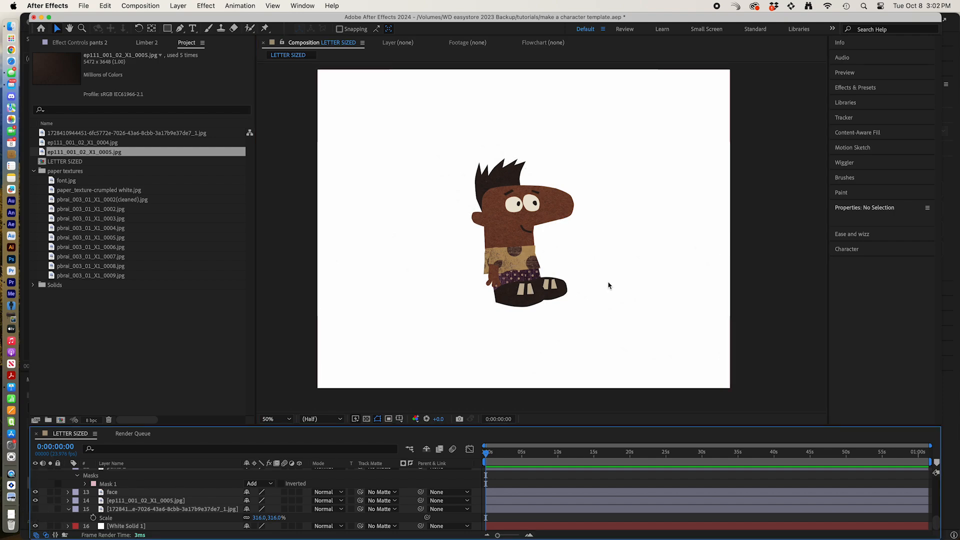
- Move the pupils 2 layer with the eyebrows and mouth off the face into the empty area beside the head
scroll(141, 493, up, 6)
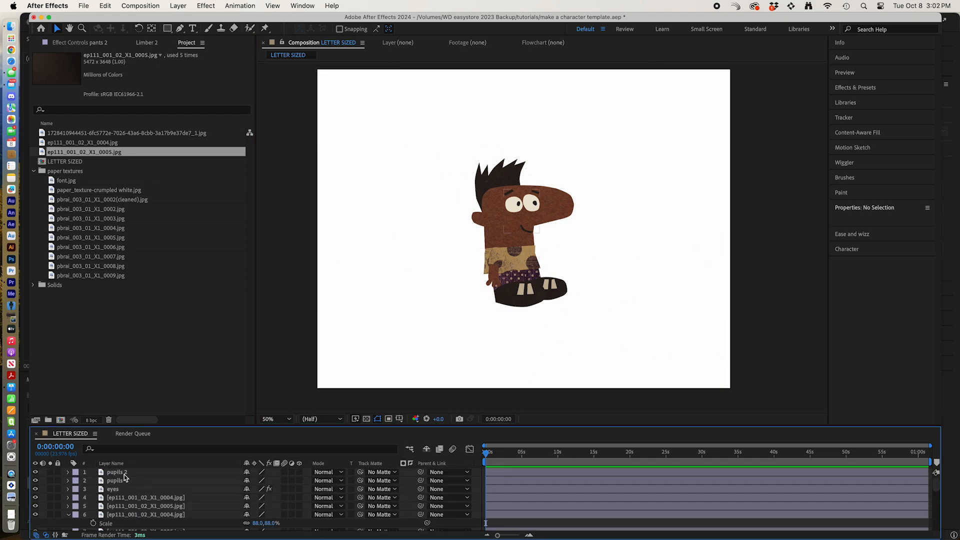
click(120, 473)
click(120, 482)
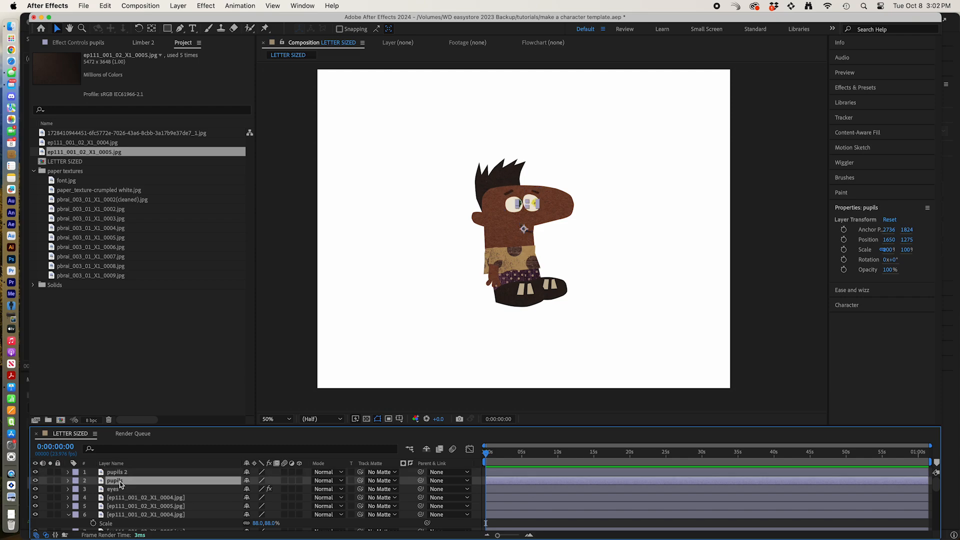
click(122, 473)
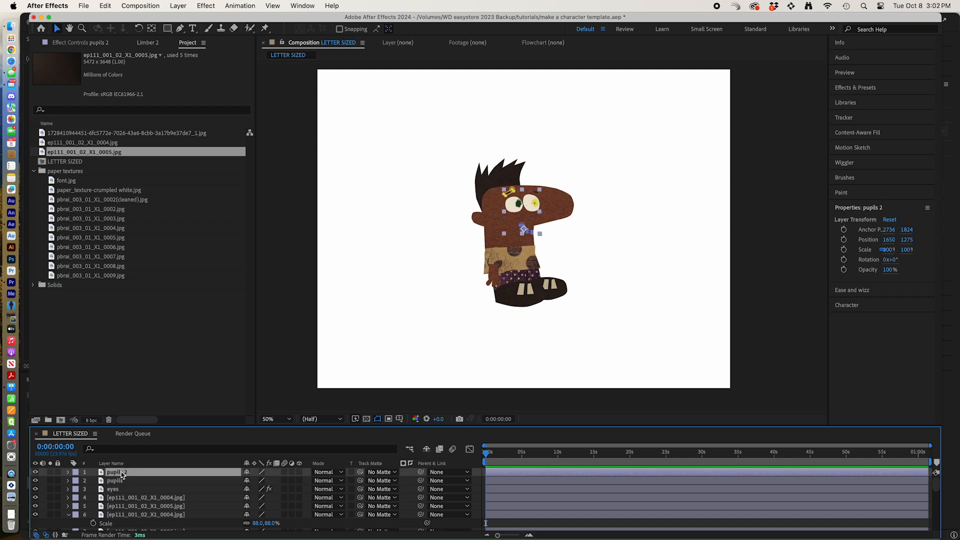
key(period)
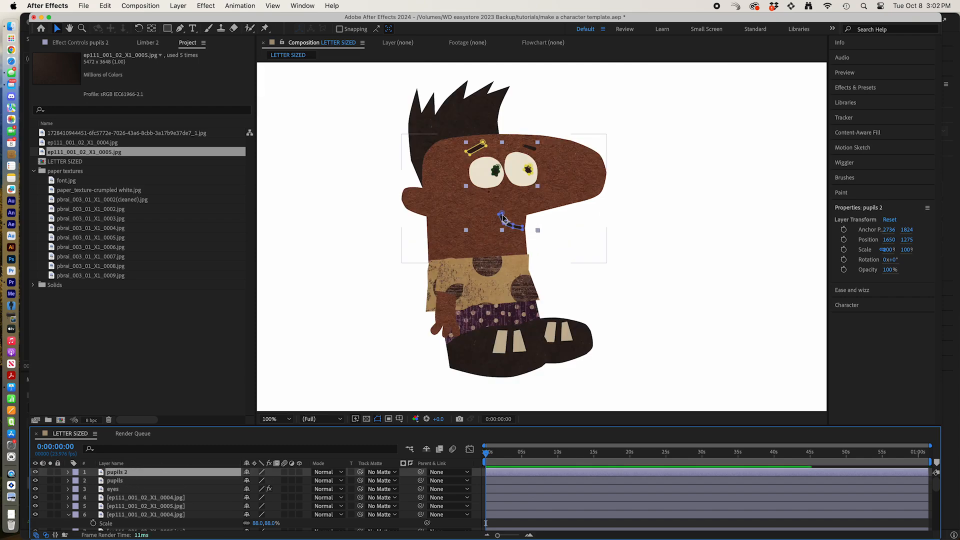
key(period)
key(comma)
click(190, 472)
drag(511, 224, 712, 210)
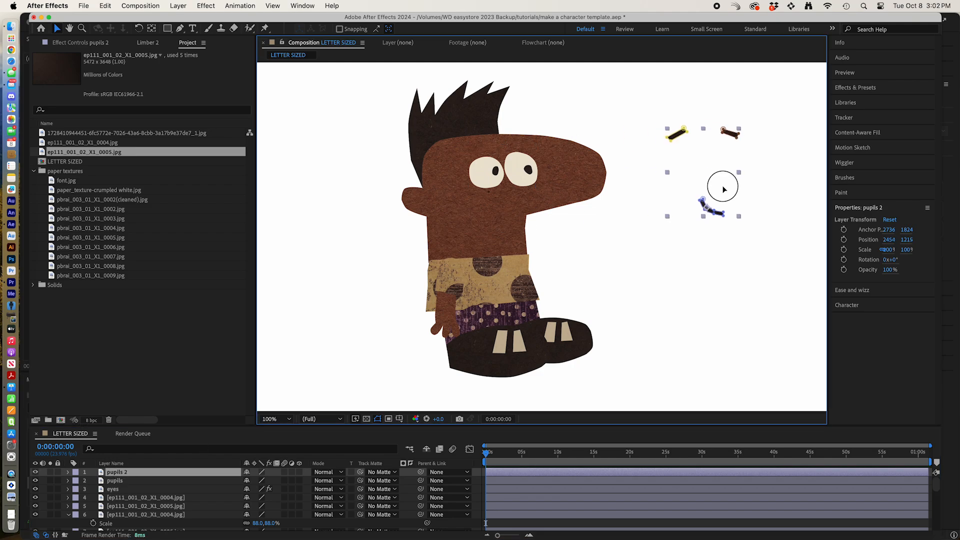
- Separate the head parts by moving the eyes with the pupils, the face and the hair apart from each other
click(128, 481)
shift+click(115, 490)
drag(515, 174, 655, 233)
drag(483, 240, 355, 265)
drag(460, 138, 554, 133)
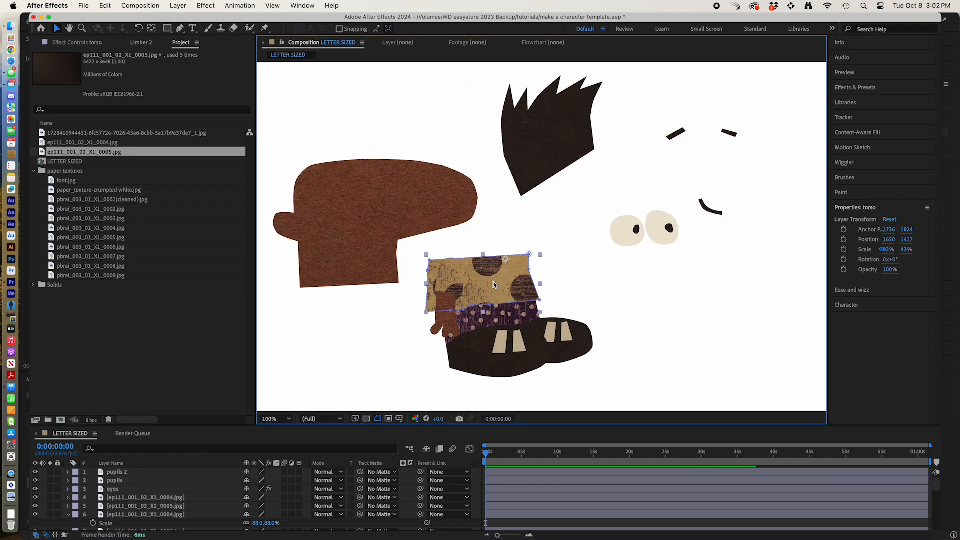
- Spread the torso, sleeve, arm and both pants pieces into separate empty areas of the composition
drag(488, 288, 681, 306)
drag(455, 280, 531, 251)
drag(446, 310, 377, 331)
click(489, 316)
key(comma)
drag(509, 249, 445, 290)
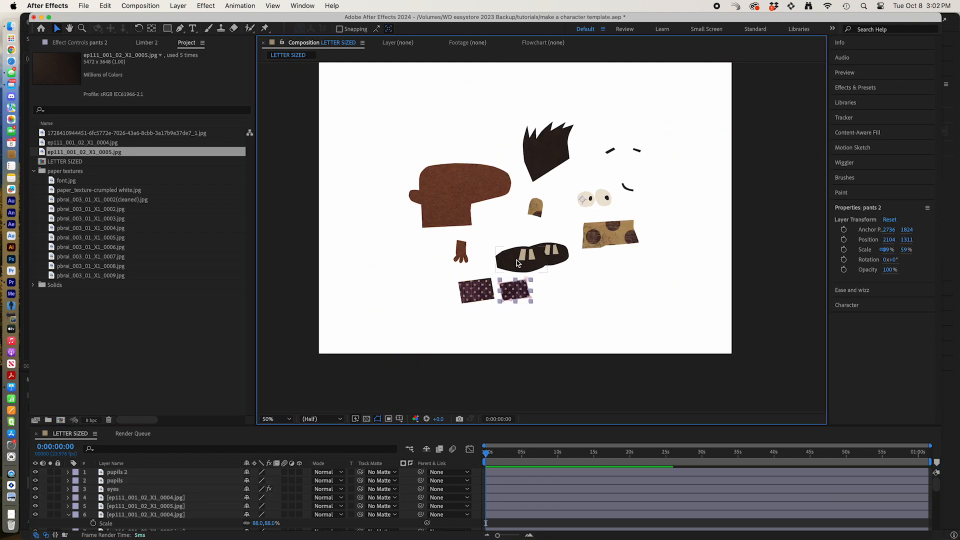
- Move the front shoe together with its light stripes away from the back shoe so they no longer overlap
click(518, 264)
shift+click(145, 498)
drag(518, 264, 568, 292)
- Move the pupils layer off the eyes into the gap between the eyes and the torso
key(period)
click(598, 240)
key(comma)
click(115, 480)
key(period)
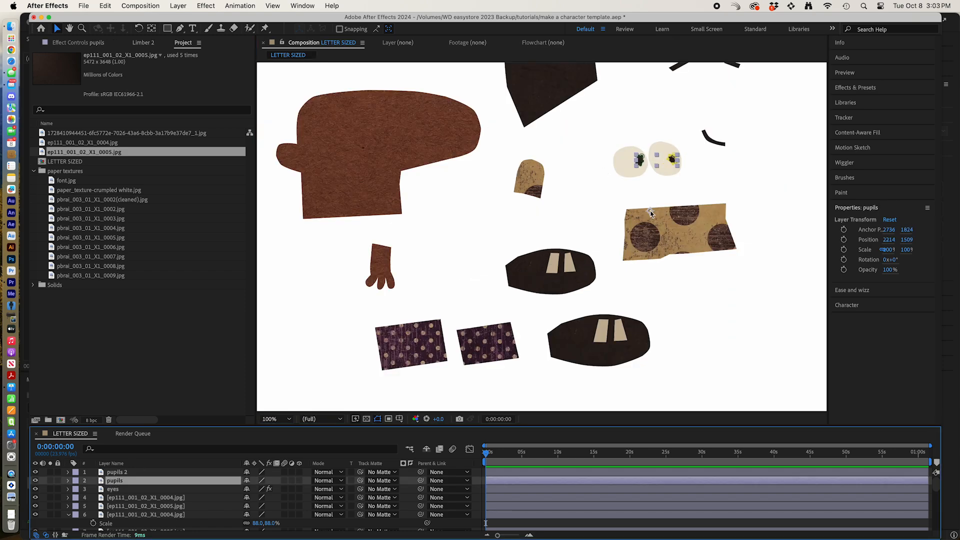
drag(652, 213, 628, 281)
click(690, 280)
key(comma)
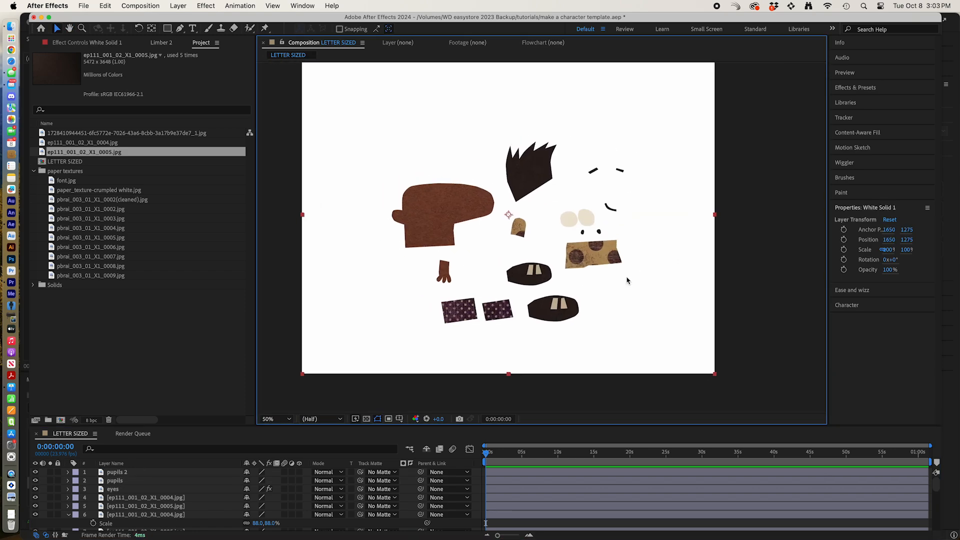
- Queue the current frame for rendering as the Photoshop file LETTER SIZED (0-00-00-00).psd with Best Settings
key(alt+super+s)
click(94, 487)
click(116, 452)
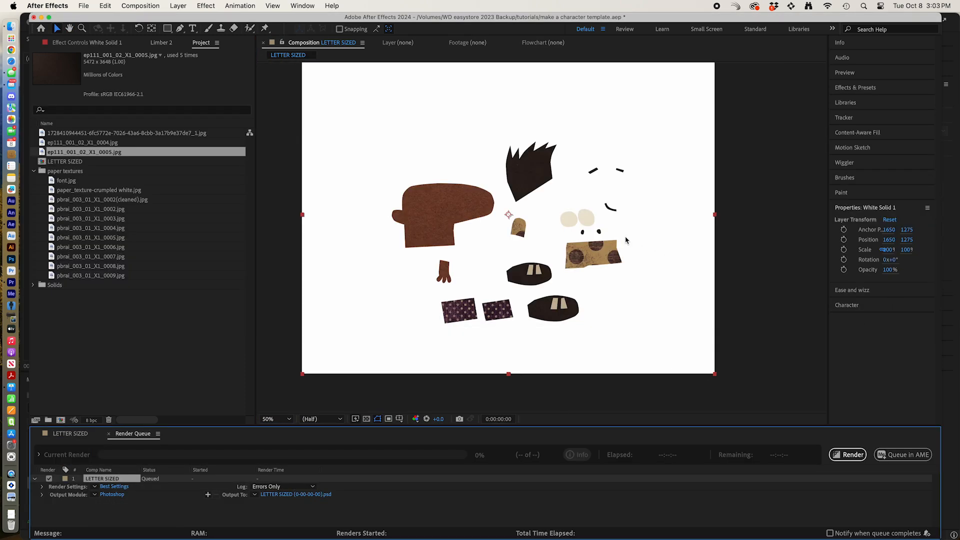
drag(554, 19, 564, 18)
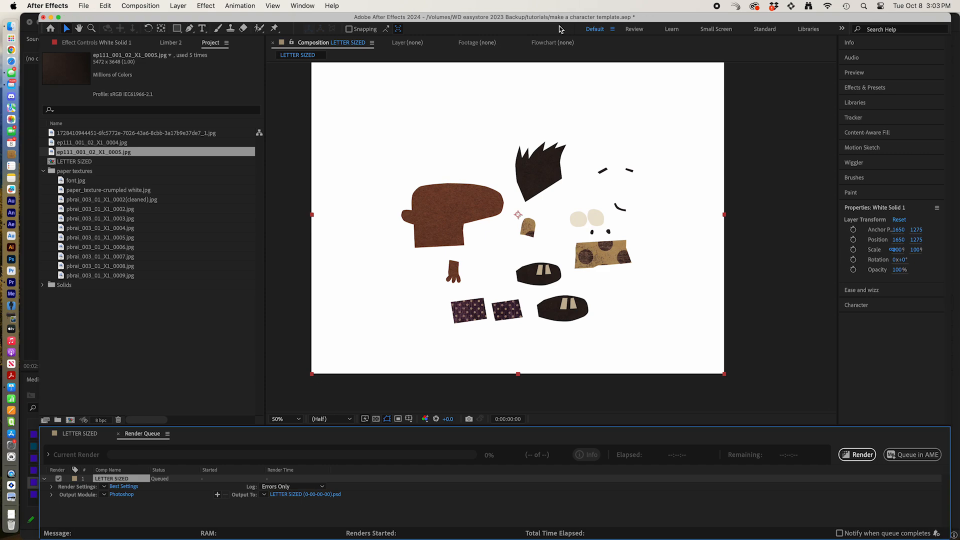